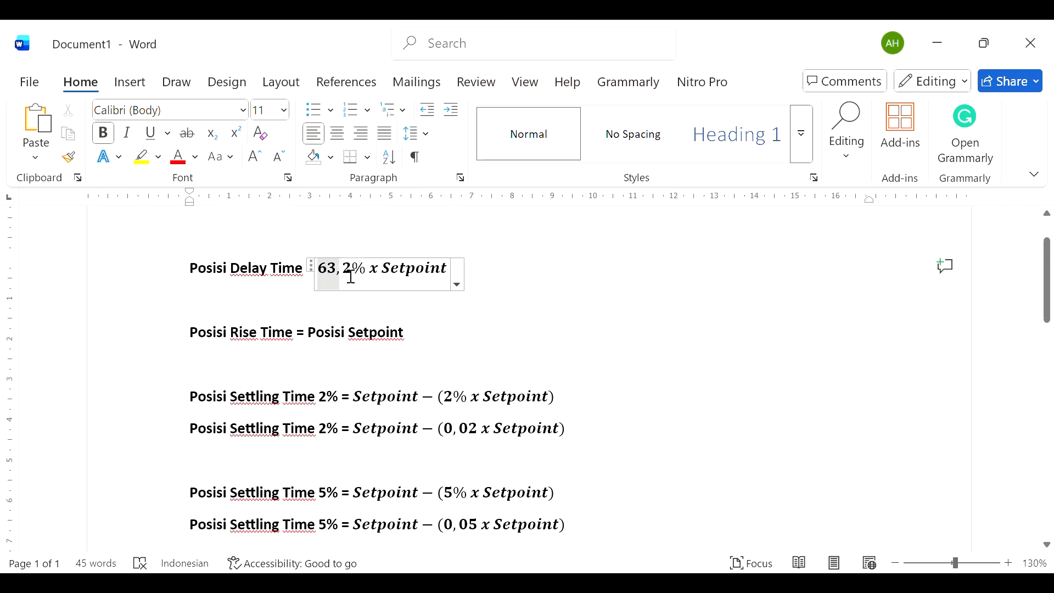
Step: Examine the position formulas for delay time, rise time and 2% and 5% settling time in the document
click(406, 274)
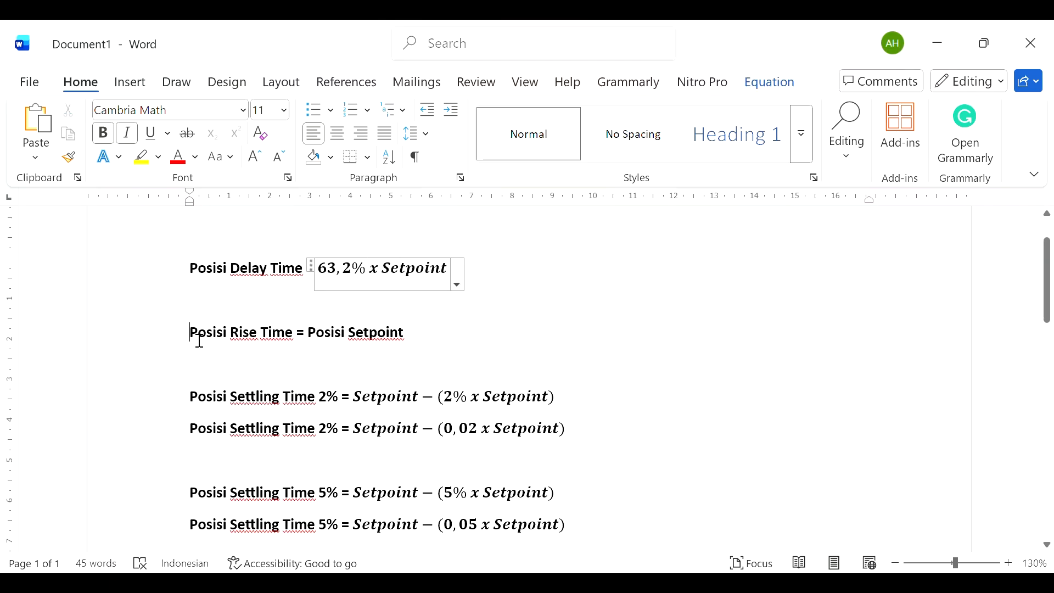
drag(190, 336, 398, 338)
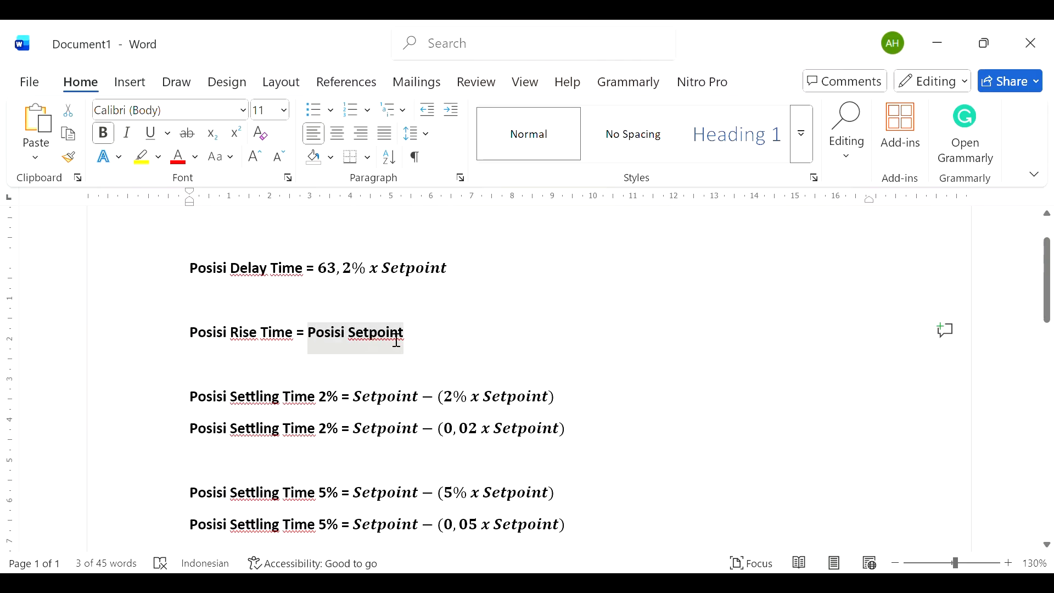
click(417, 338)
scroll(287, 370, down, 1)
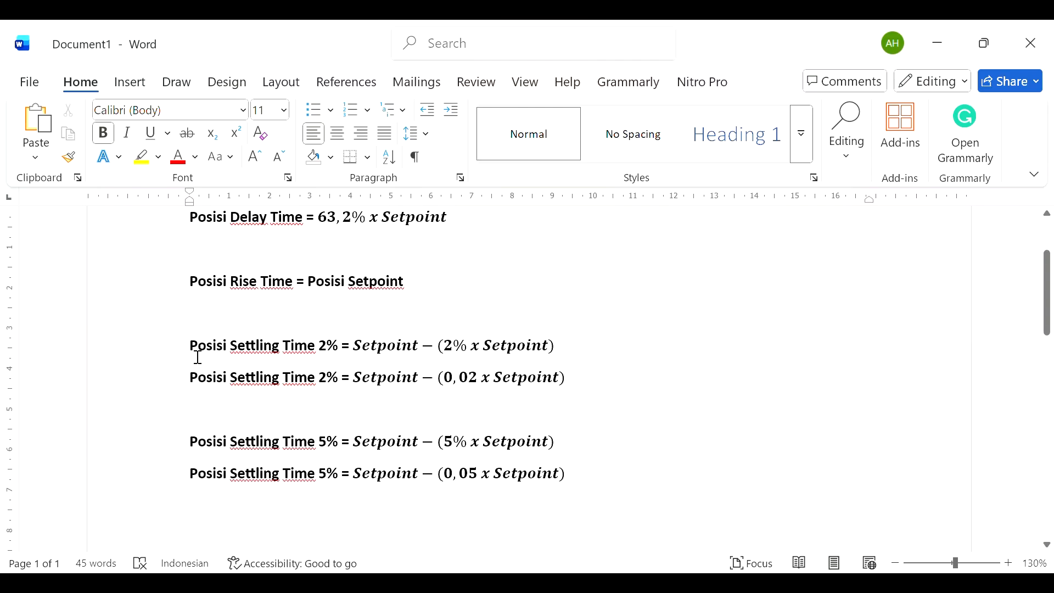
drag(192, 346, 406, 356)
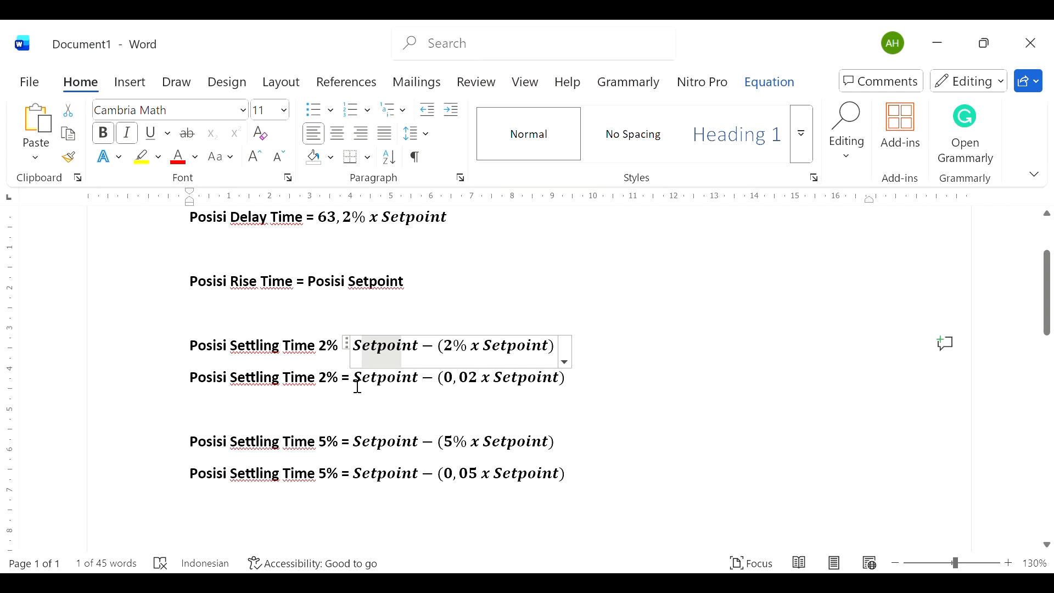
drag(362, 385, 398, 383)
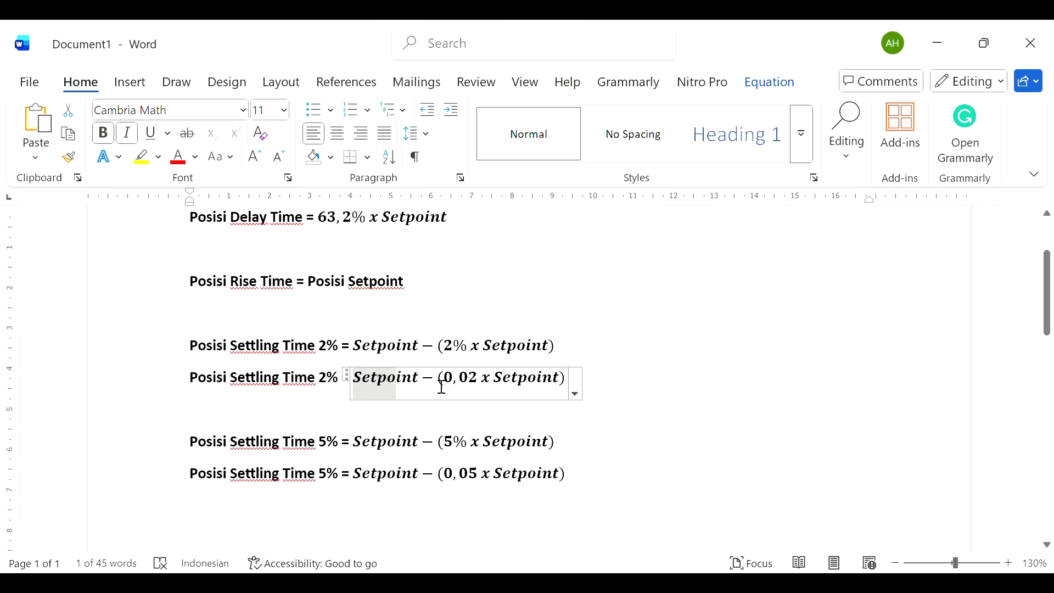
click(468, 394)
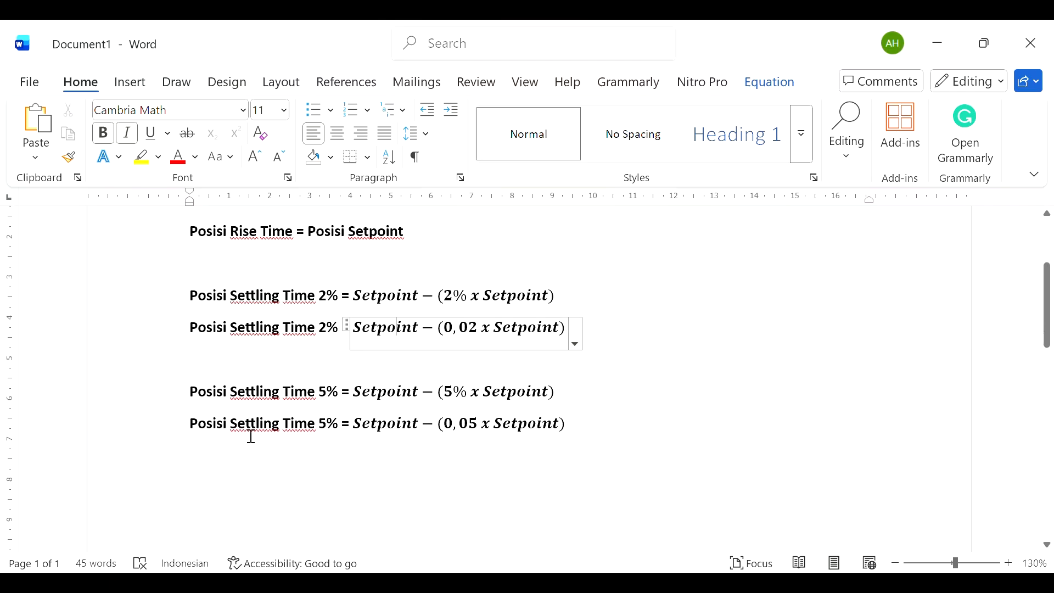
scroll(249, 433, down, 1)
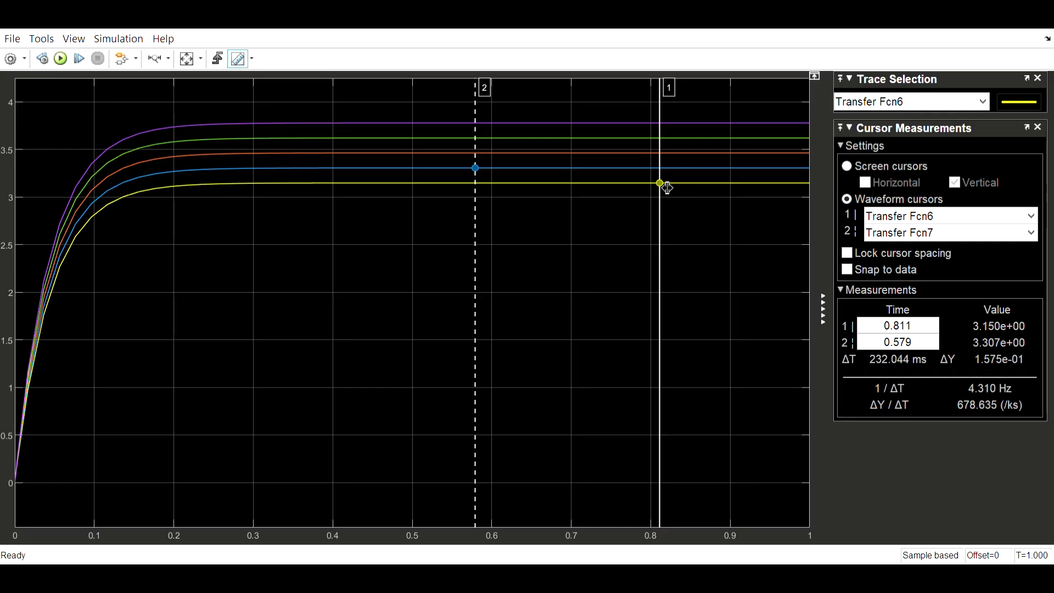
Step: In the Simulink scope, move cursor 1 along the Transfer Fcn6 curve to about 0.460 s to read its steady-state value
drag(667, 188, 656, 189)
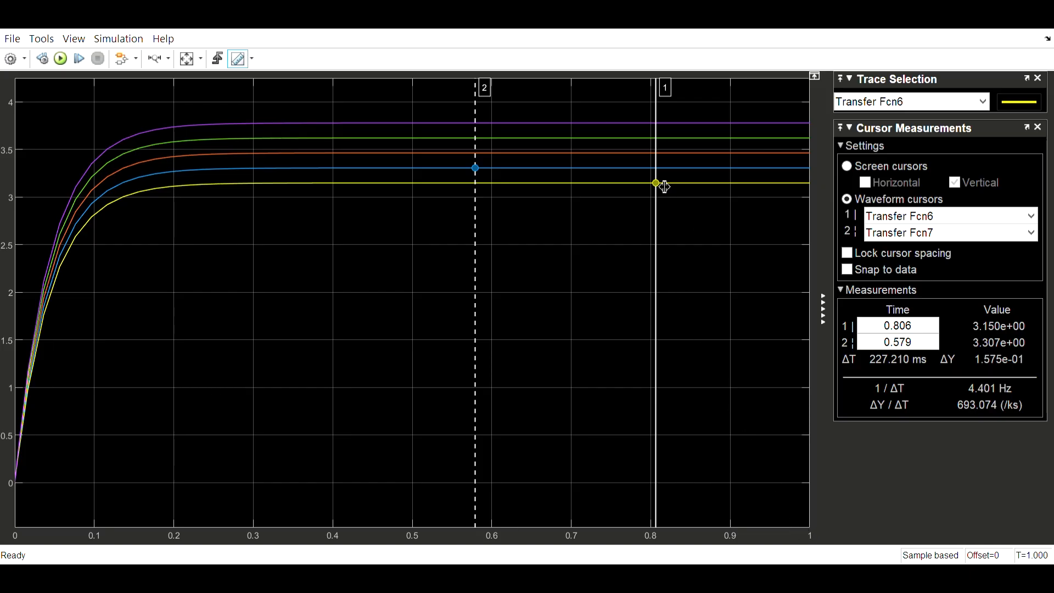
drag(664, 186, 689, 190)
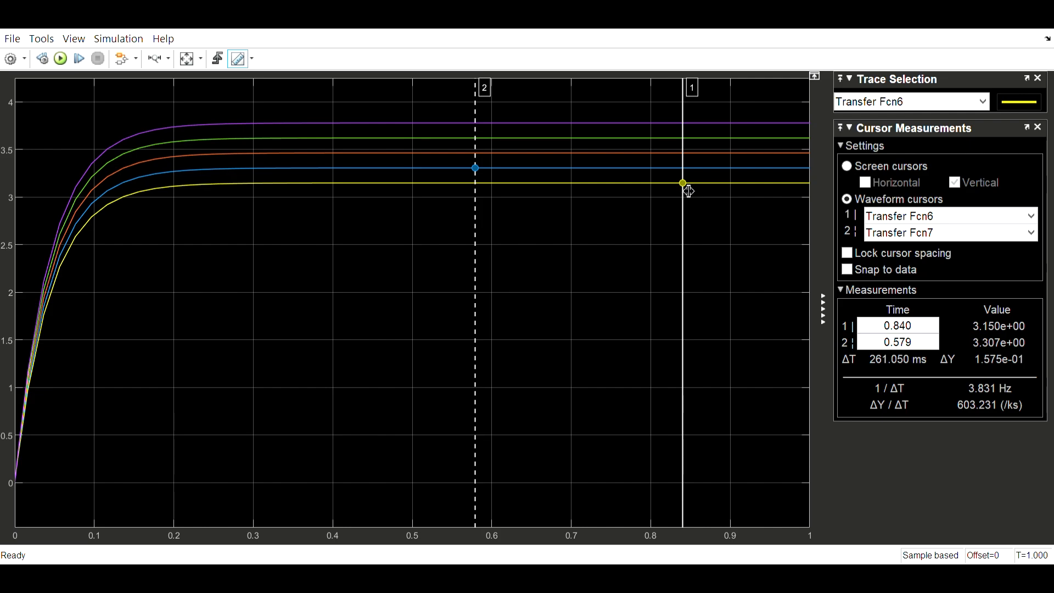
drag(688, 193, 682, 193)
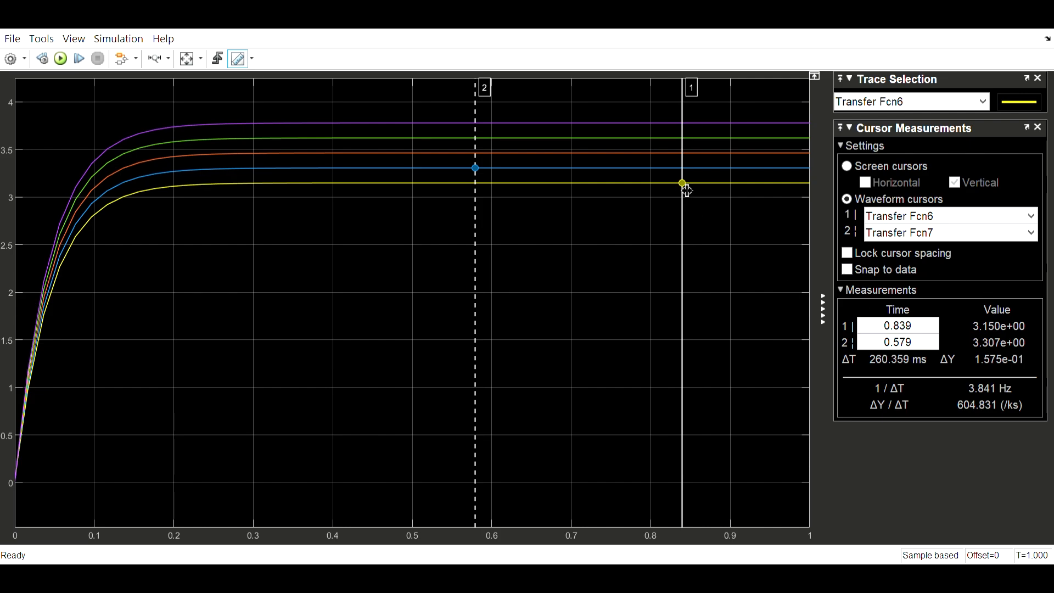
drag(686, 190, 368, 175)
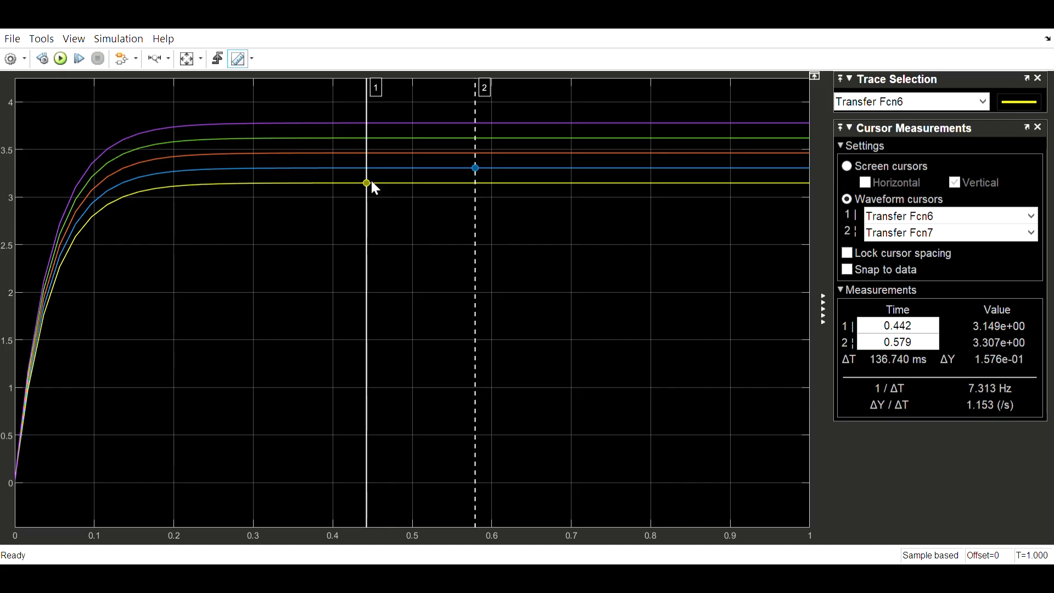
drag(370, 183, 387, 192)
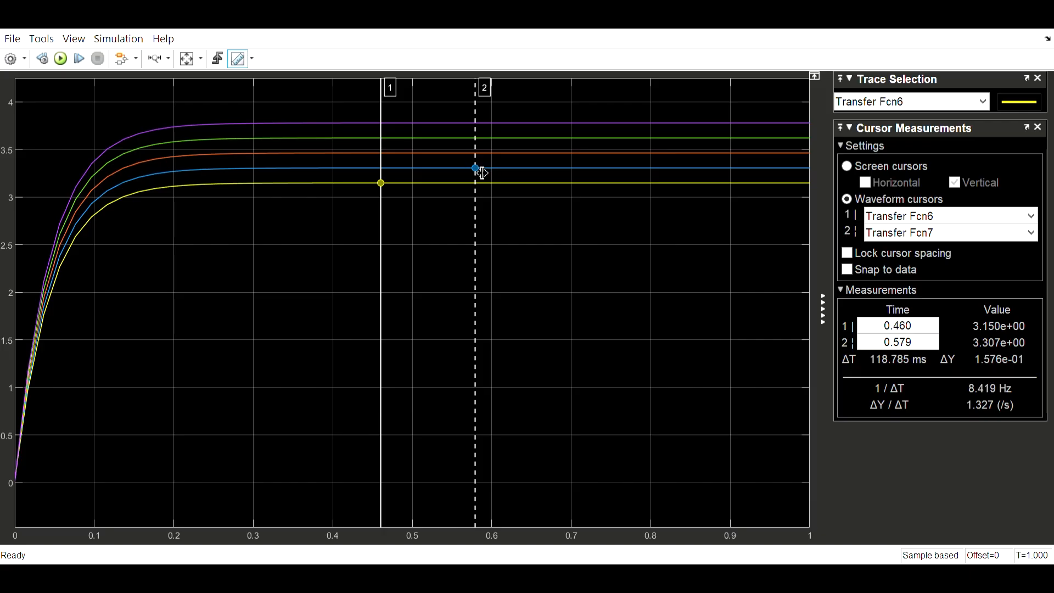
Step: Move cursor 2 along the Transfer Fcn7 curve to about 0.386 s to read its steady-state value
drag(482, 172, 337, 175)
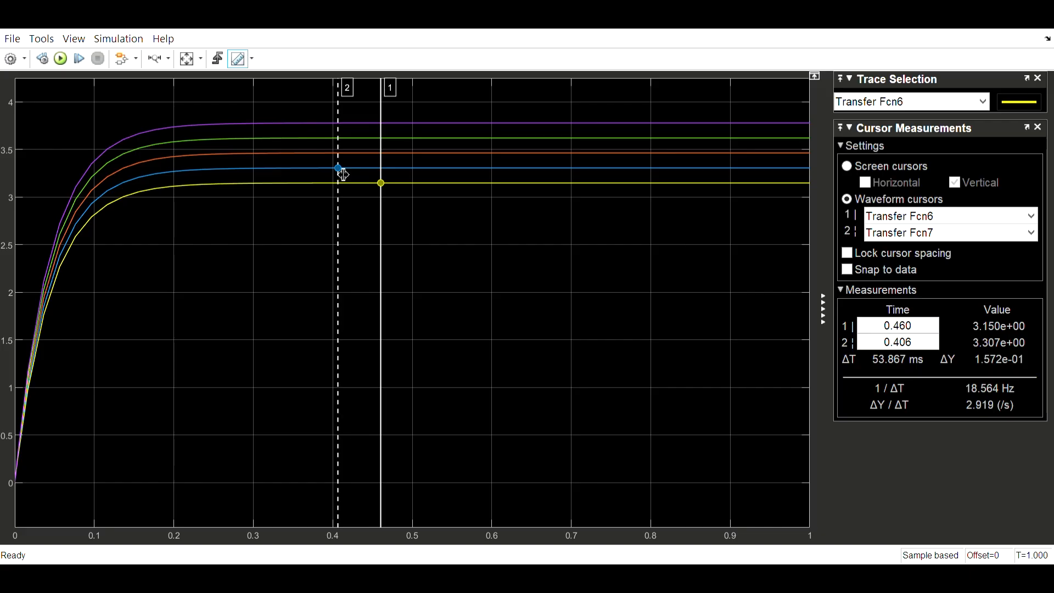
mouse_move(339, 175)
mouse_down()
mouse_move(309, 177)
mouse_move(329, 183)
mouse_up()
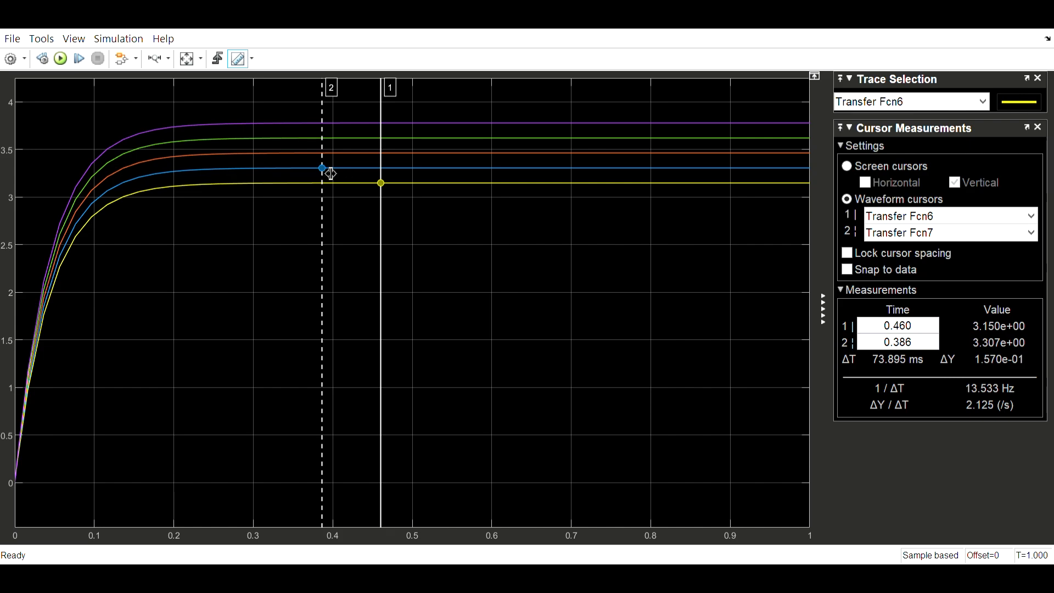
mouse_move(324, 171)
mouse_down()
mouse_move(604, 188)
mouse_move(305, 180)
mouse_move(328, 183)
mouse_up()
Step: Assign cursor 1 to Transfer Fcn8 and slide it along the flat part of that curve to read its steady-state value
click(1032, 235)
click(971, 263)
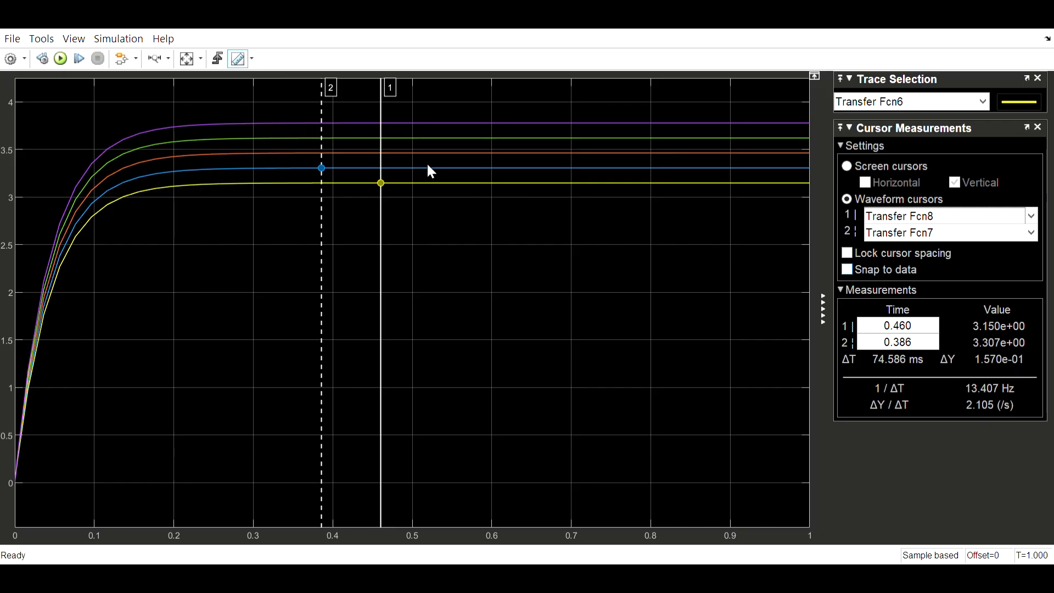
click(388, 158)
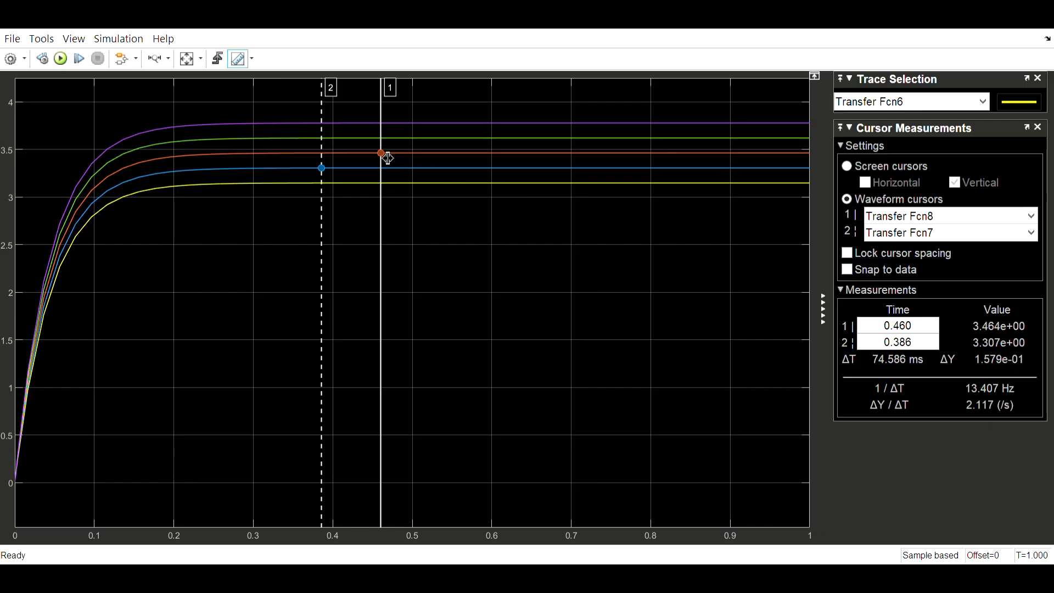
drag(388, 158, 512, 159)
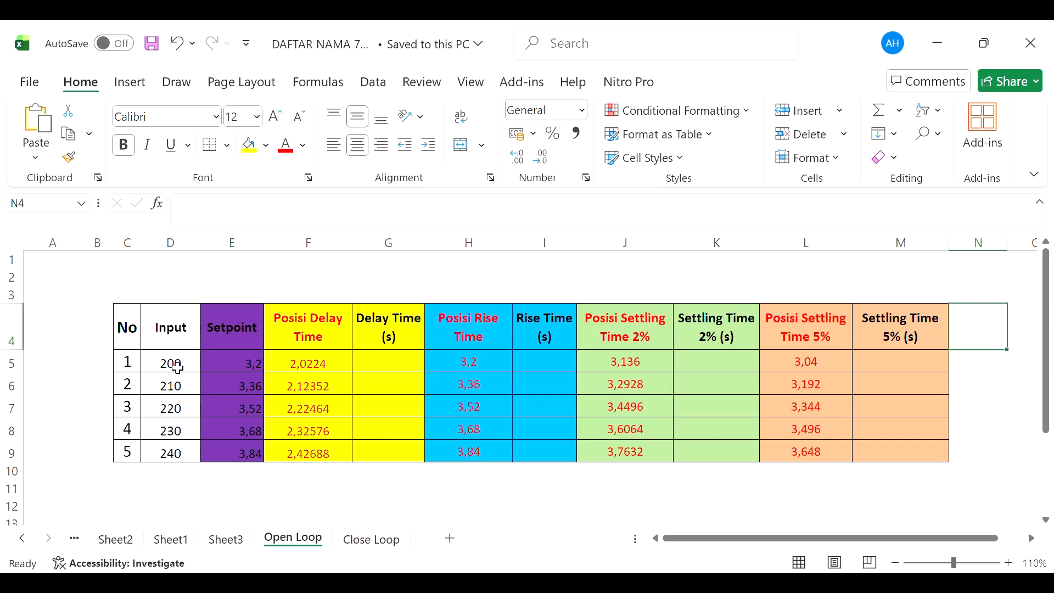
Step: In the Excel workbook's Open Loop sheet, review the input and setpoint pairs in rows 5 to 9
click(177, 367)
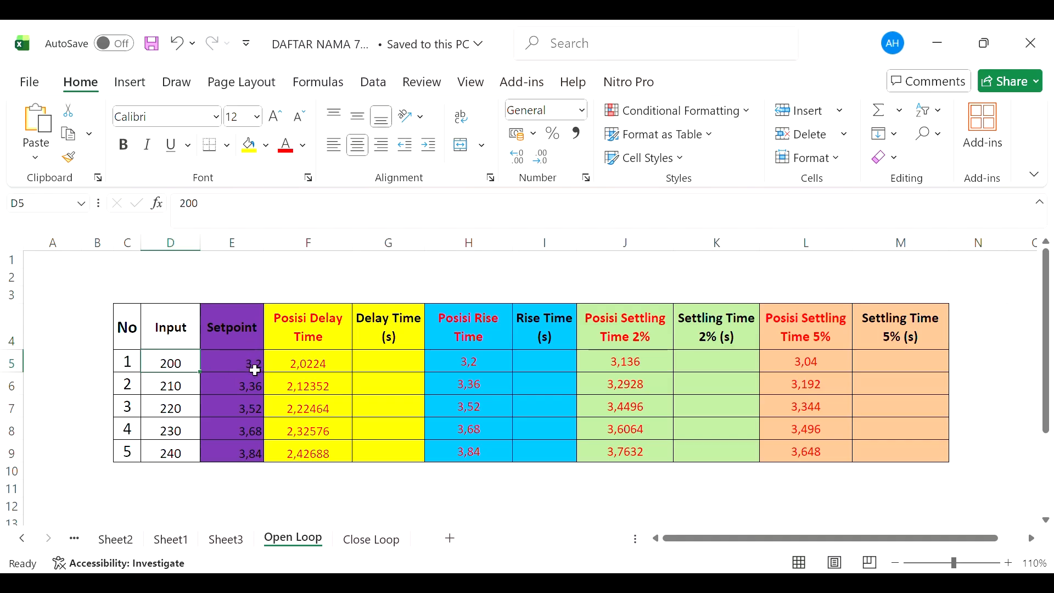
click(254, 371)
click(185, 389)
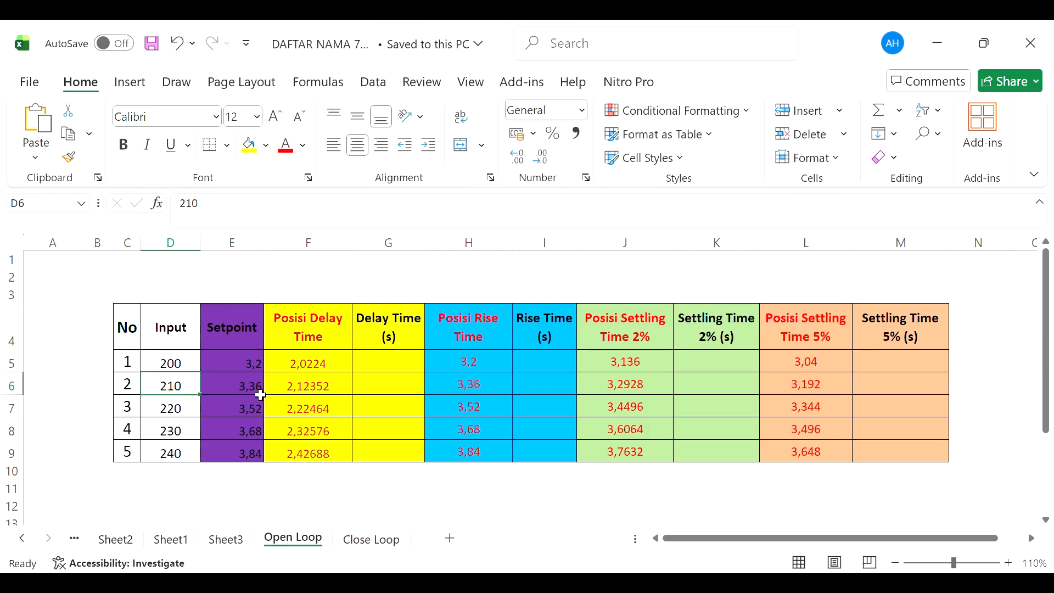
click(260, 393)
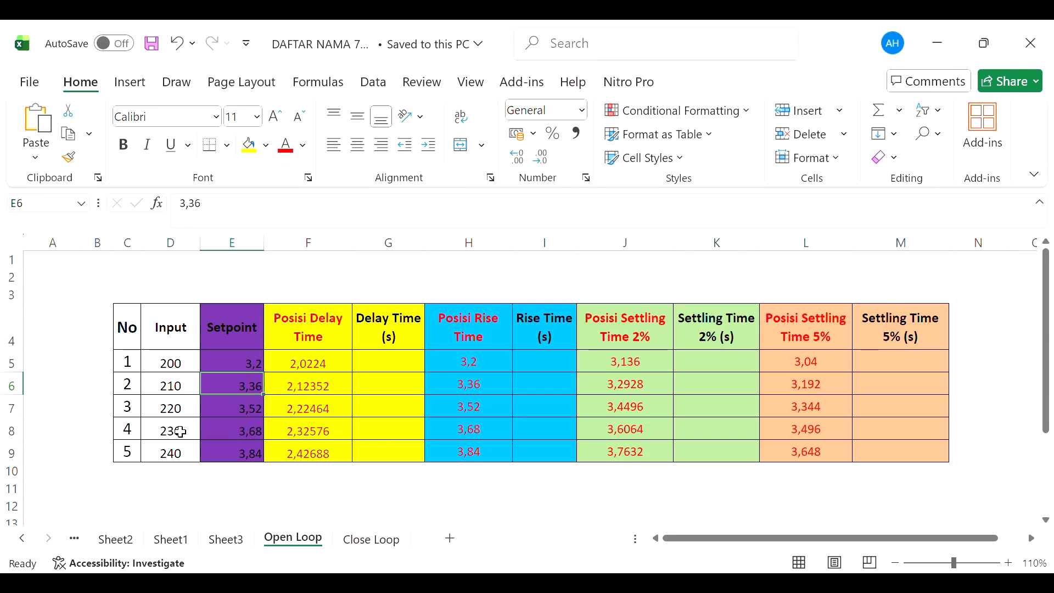
click(180, 432)
click(176, 407)
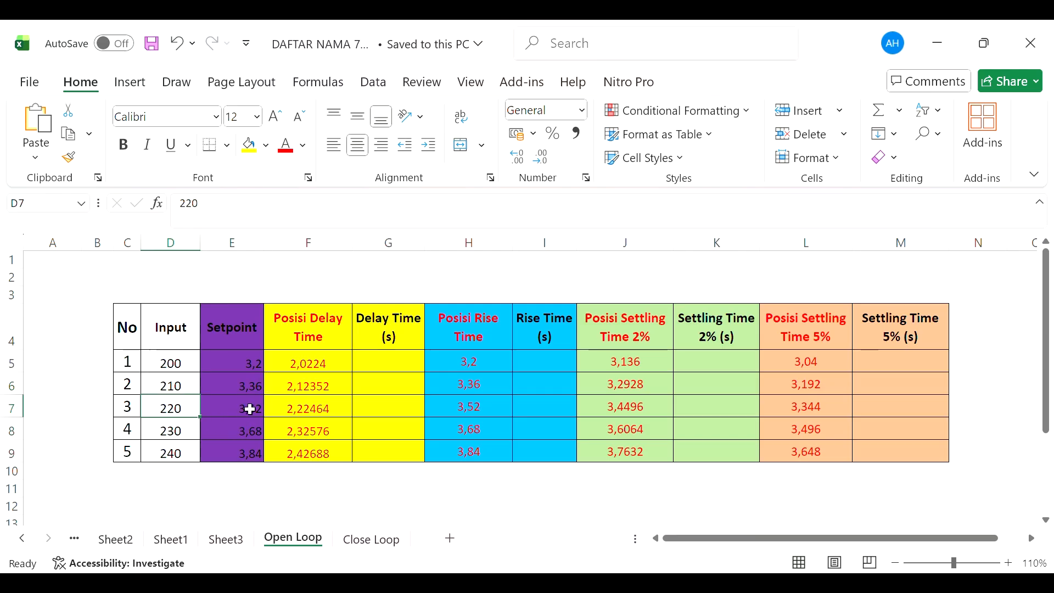
click(250, 408)
click(174, 432)
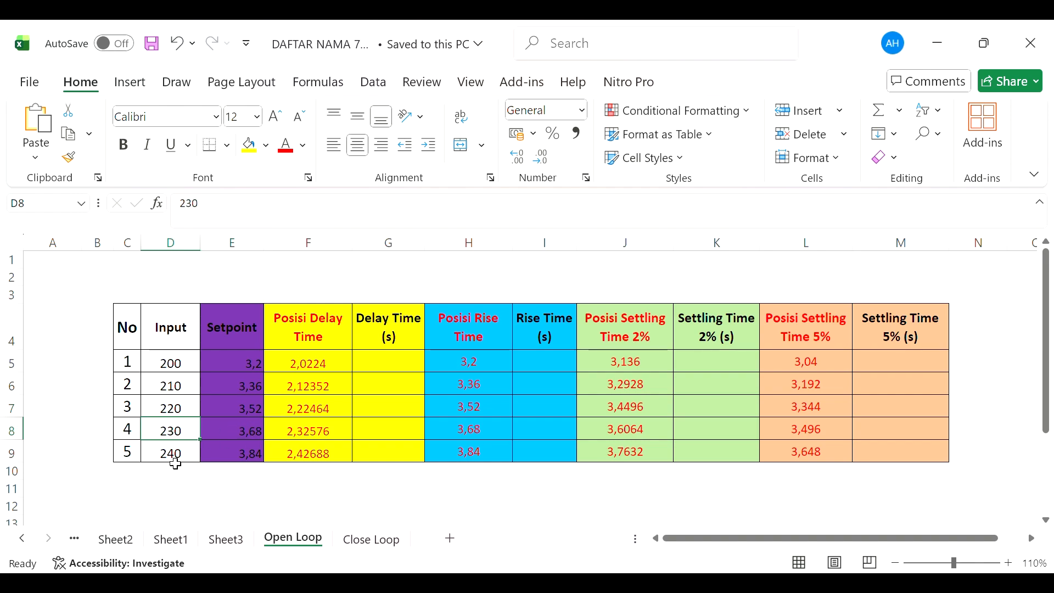
click(175, 463)
click(256, 458)
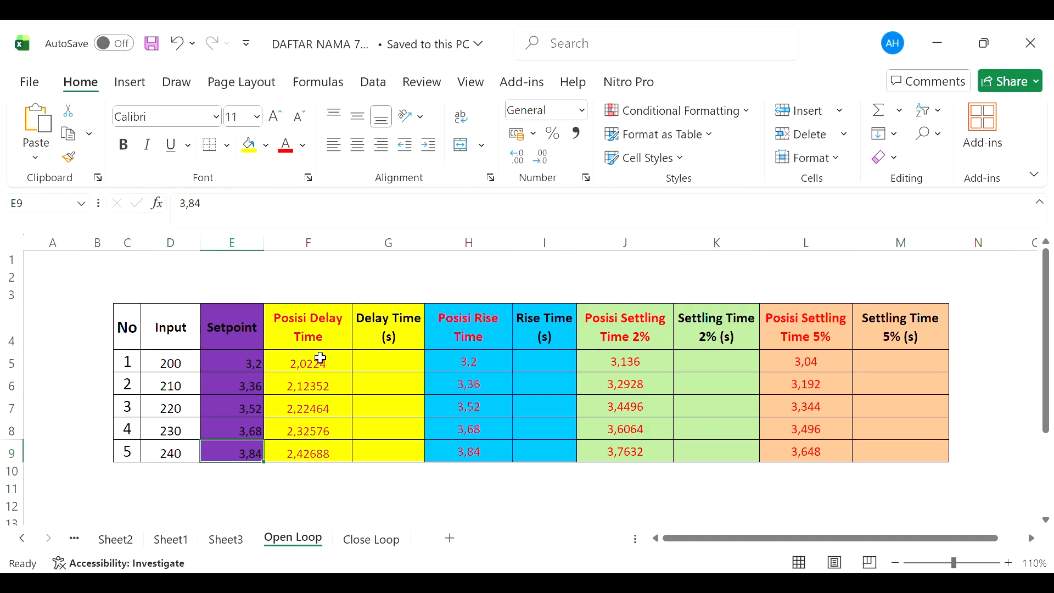
Step: Inspect the first row's Posisi Delay Time and Posisi Rise Time formulas against its setpoint on the Open Loop sheet
click(316, 372)
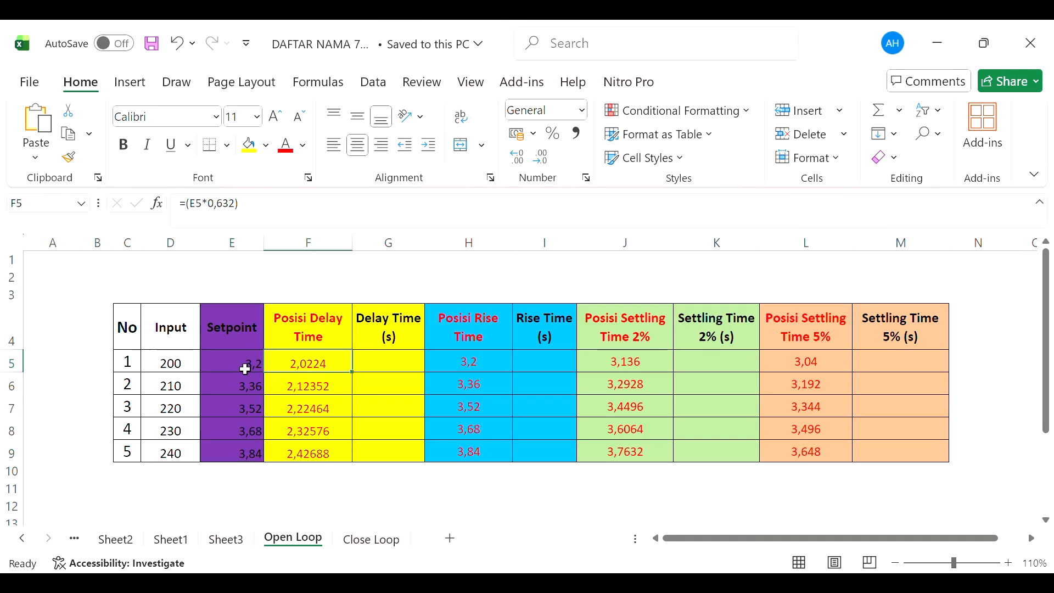
click(255, 369)
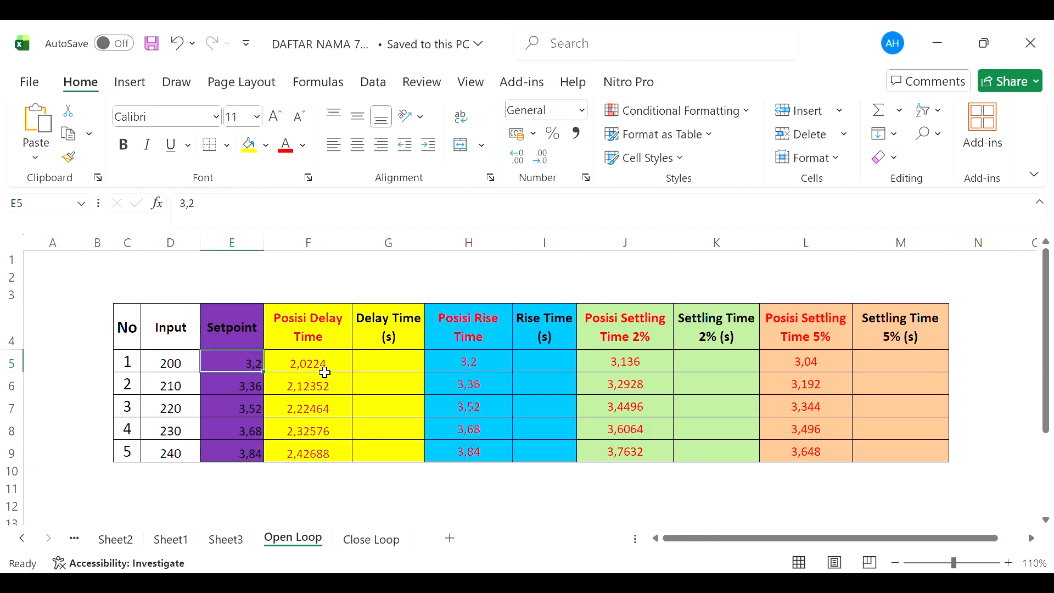
click(325, 372)
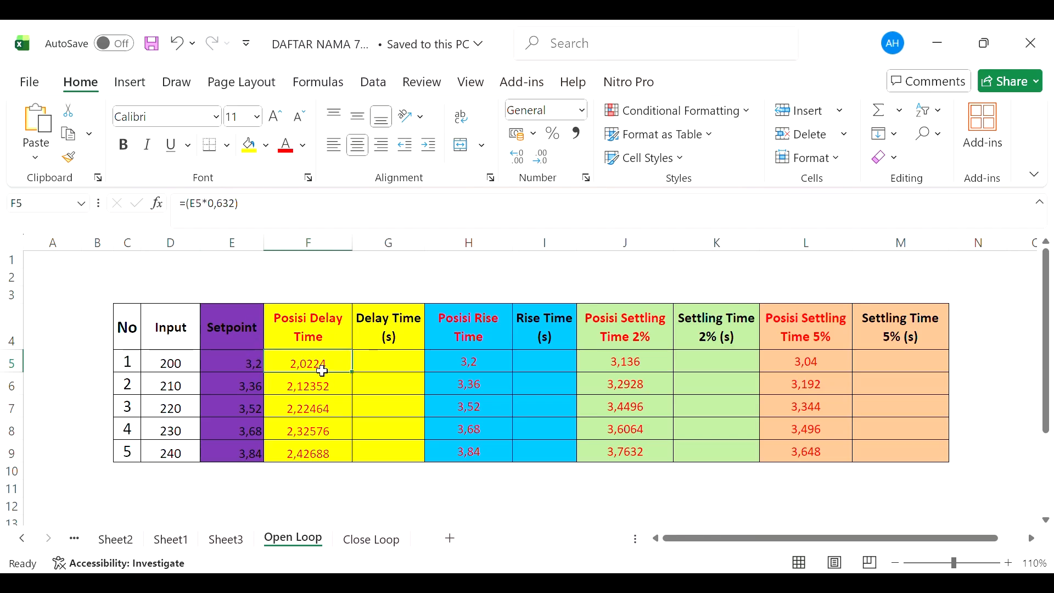
click(478, 370)
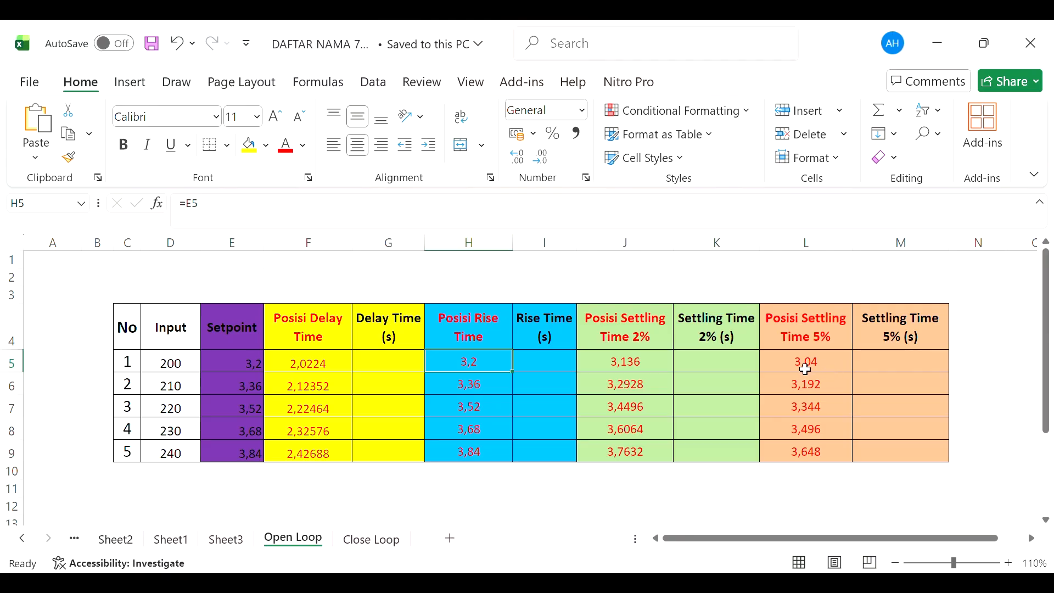
click(247, 365)
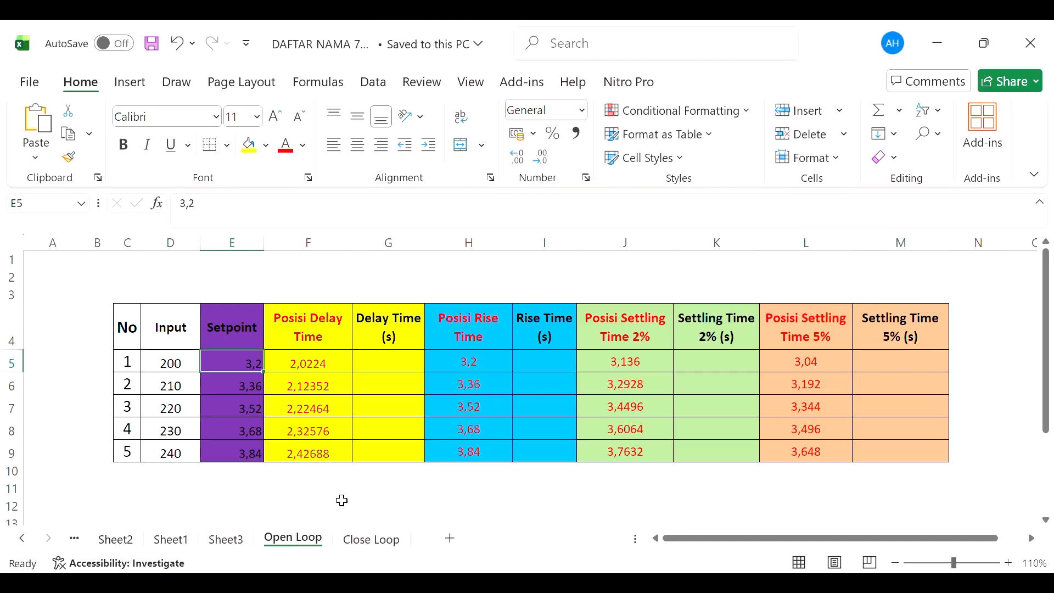
Step: Open the Close Loop sheet and review the setpoints of the first two rows and the first row's input
click(376, 542)
click(242, 380)
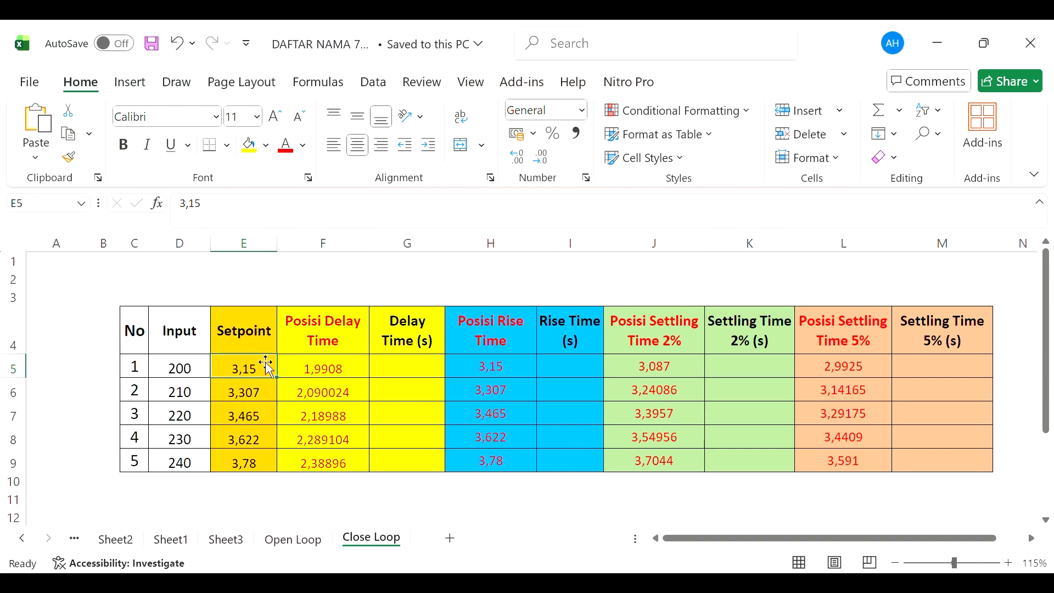
click(258, 394)
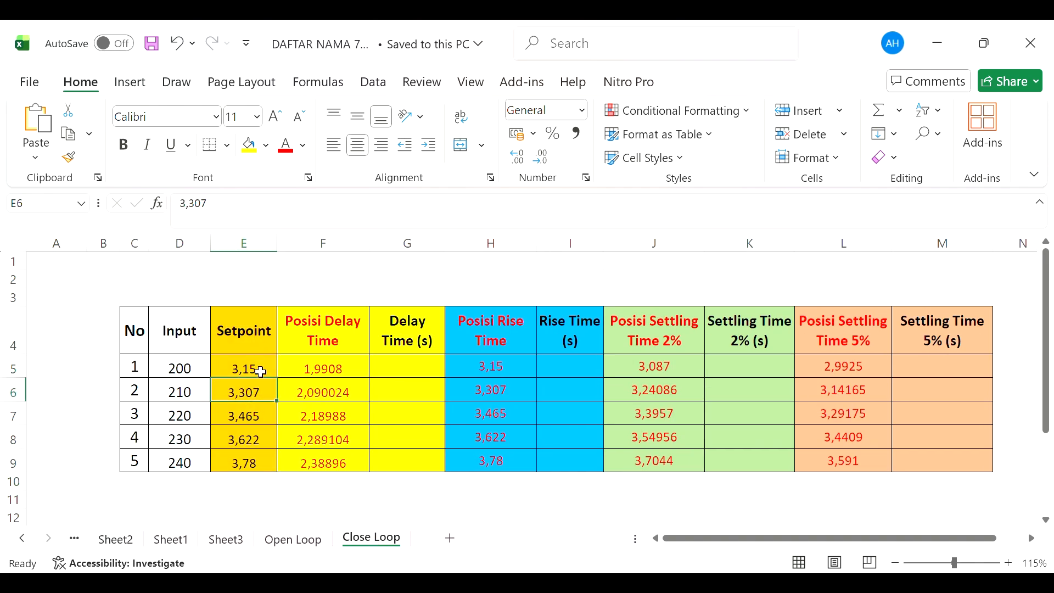
click(259, 372)
click(193, 372)
click(248, 373)
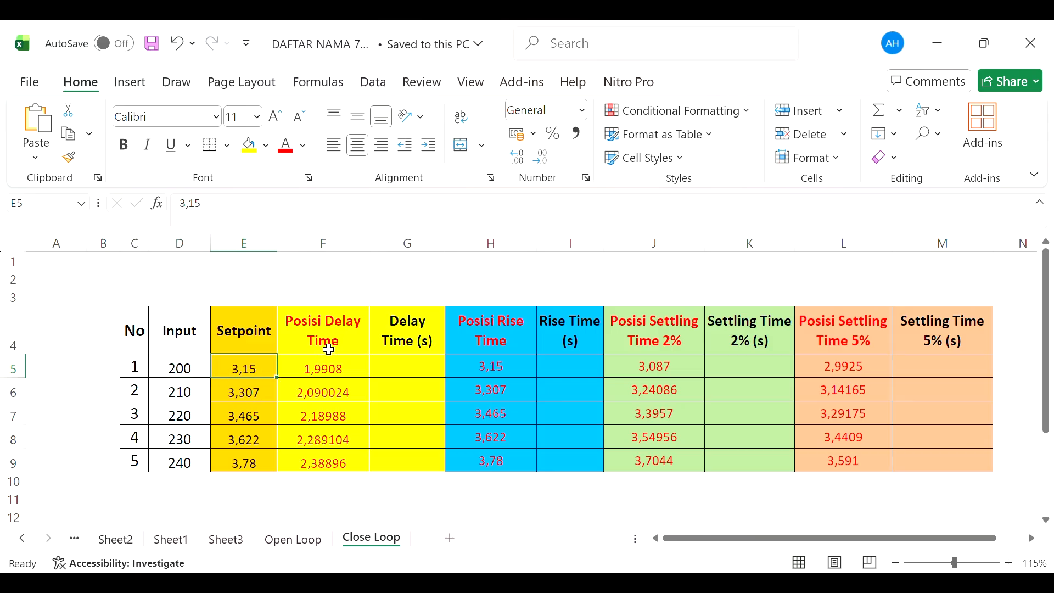
Step: Inspect the first row's formulas for delay time, rise time, and 2% and 5% settling time positions on the Close Loop sheet
click(332, 376)
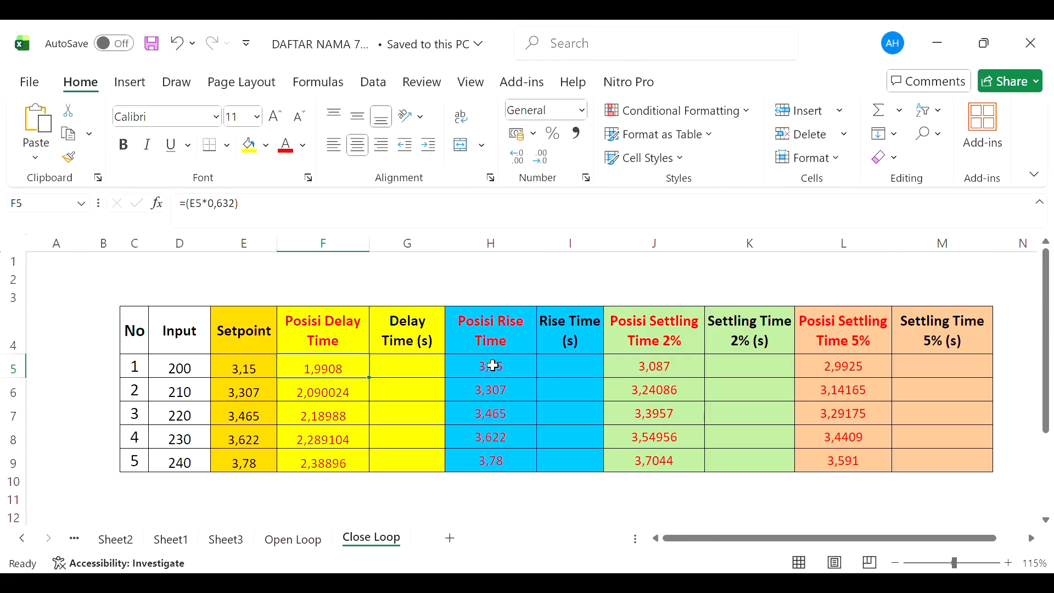
click(494, 376)
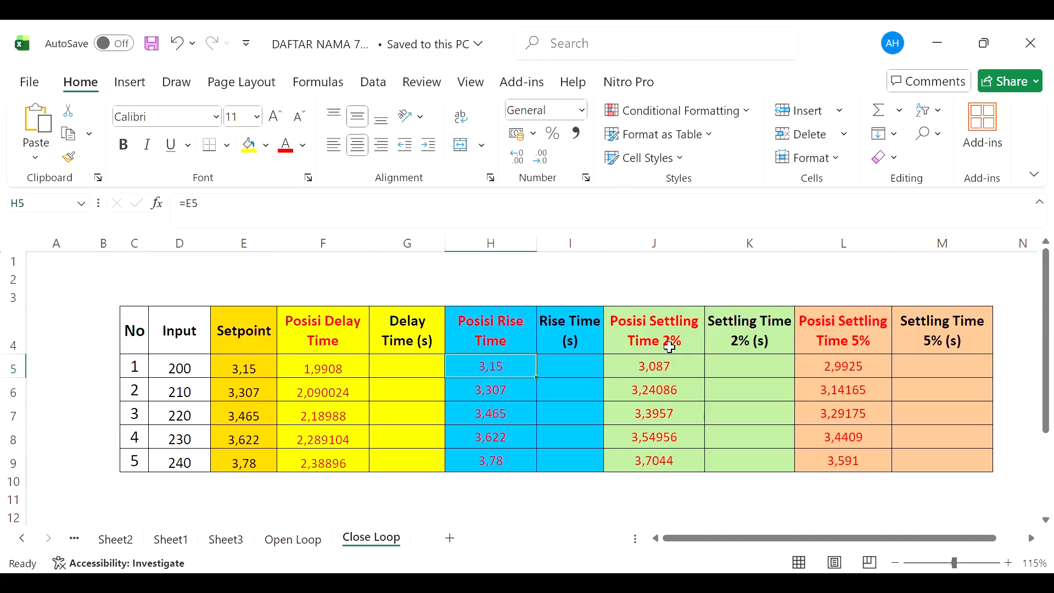
click(666, 376)
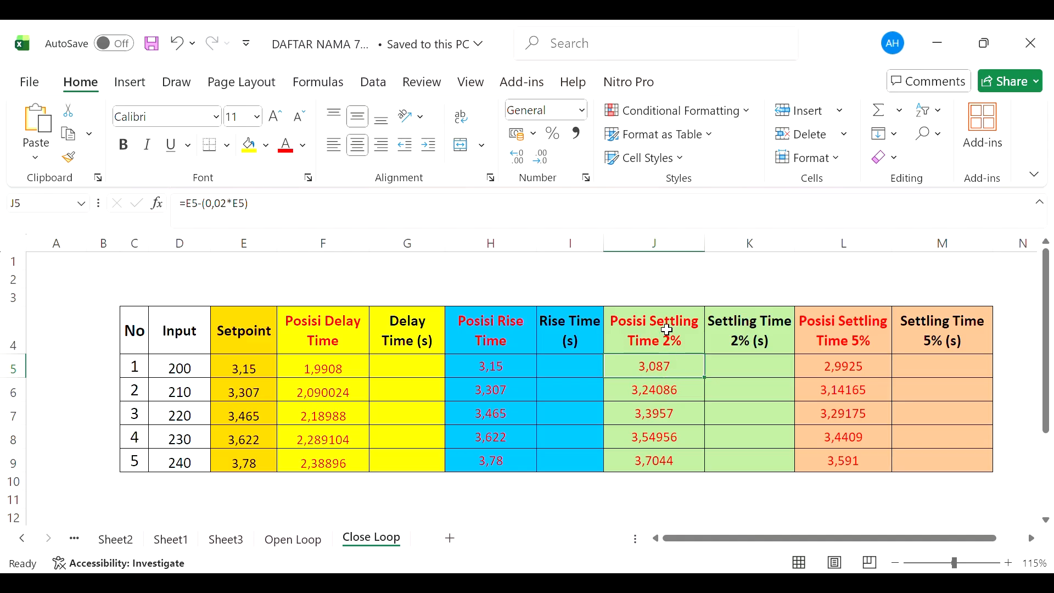
click(861, 370)
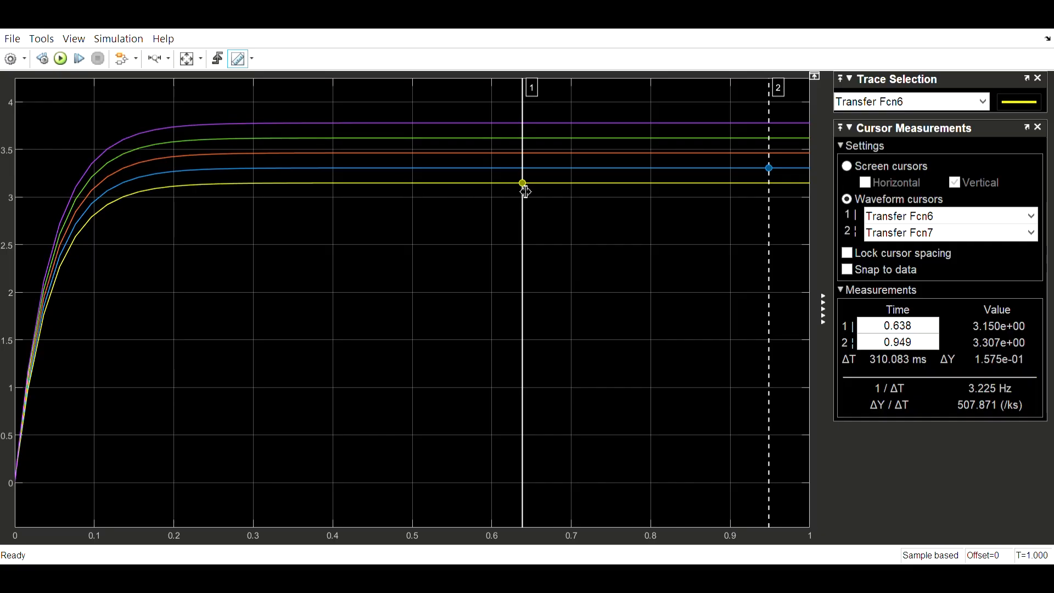
Step: Move cursor 1 along the steady part of the Transfer Fcn6 curve to about 0.458 s to read its final value
drag(525, 191, 453, 186)
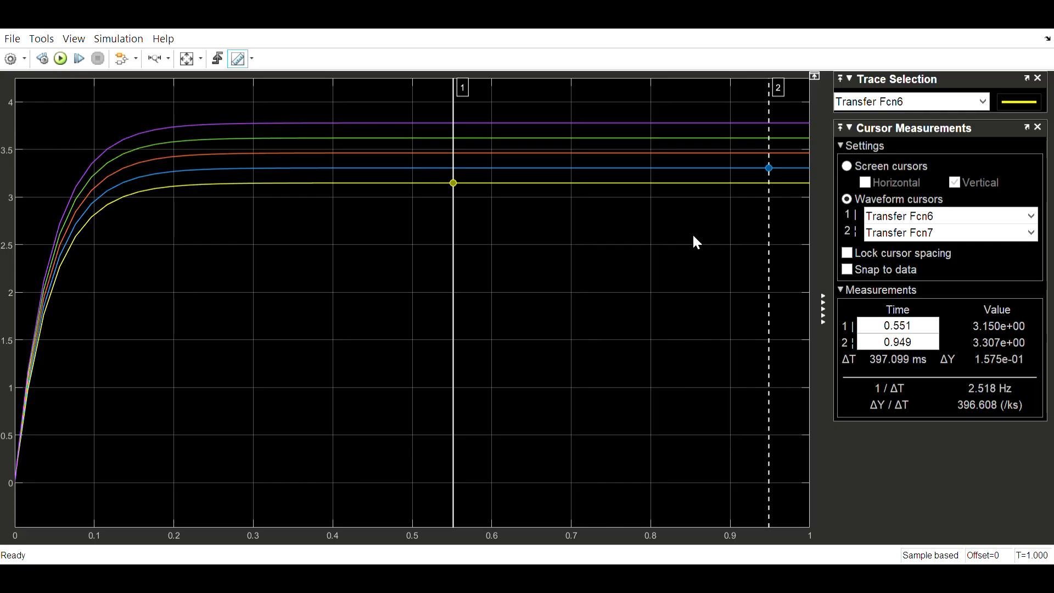
mouse_move(449, 189)
mouse_down()
mouse_move(477, 190)
mouse_move(467, 190)
mouse_up()
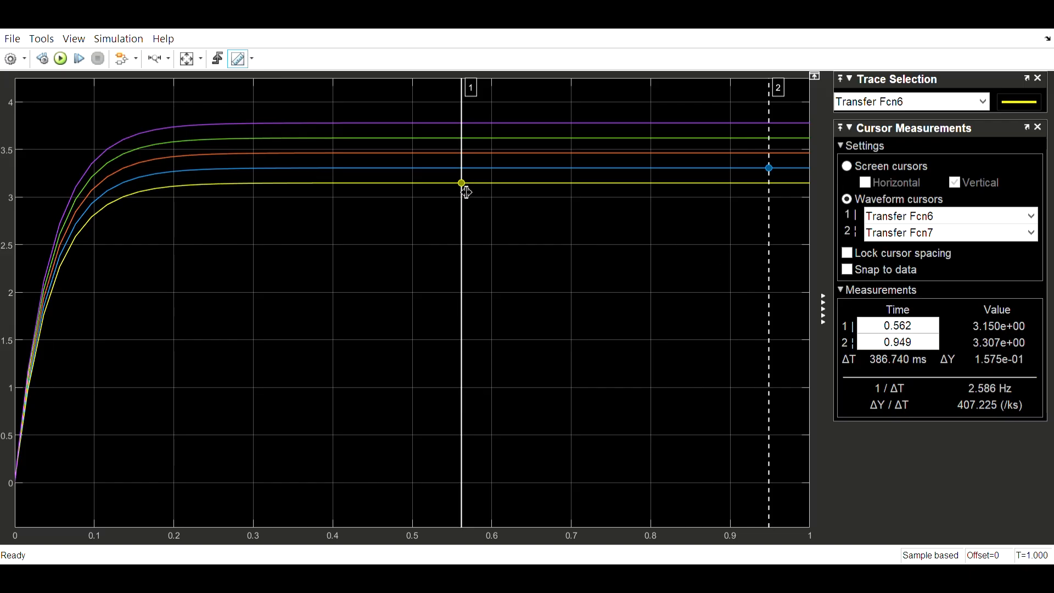
drag(466, 192, 385, 207)
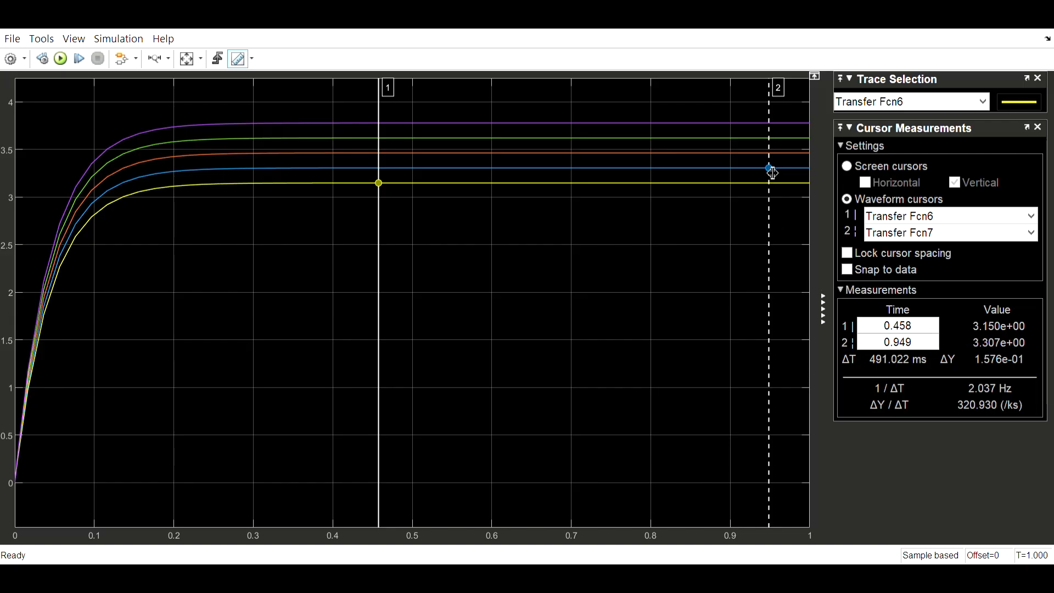
Step: Move cursor 2 along the flat part of the Transfer Fcn7 curve to about 0.384 s to check its steady value
drag(774, 174, 720, 173)
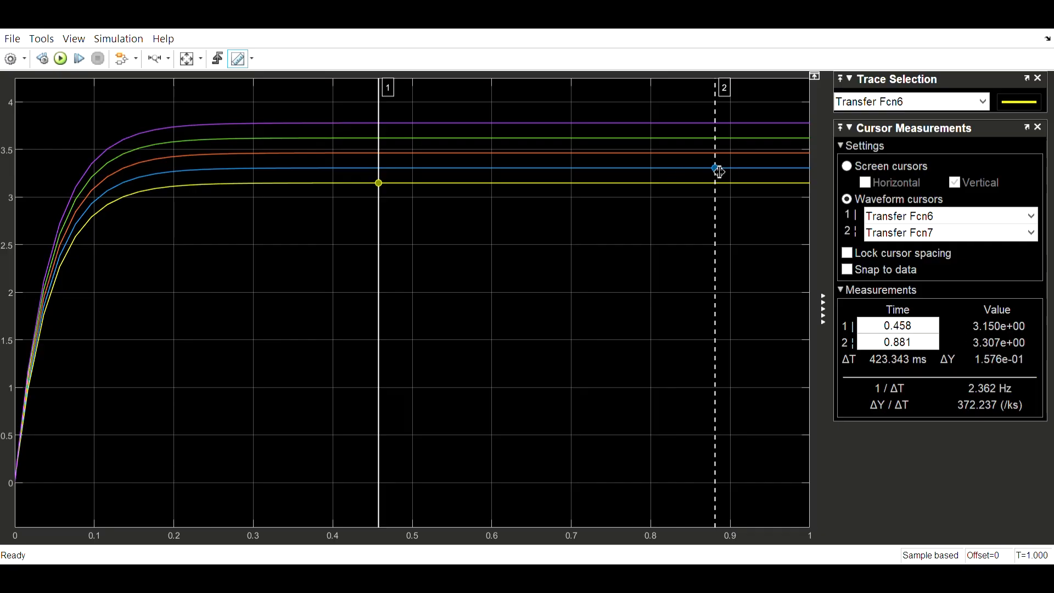
drag(718, 172, 325, 148)
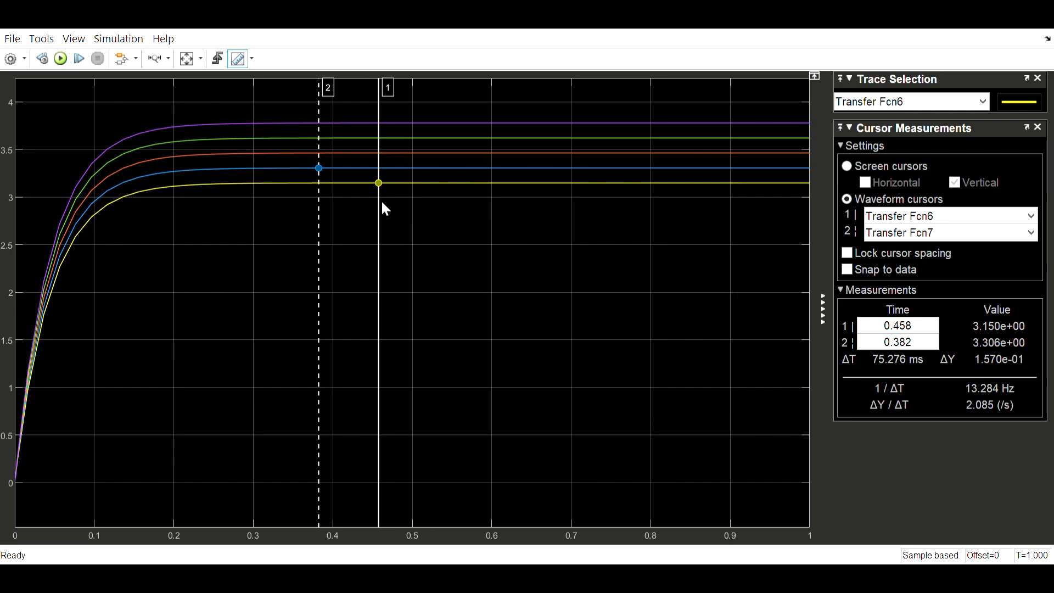
drag(323, 172, 326, 174)
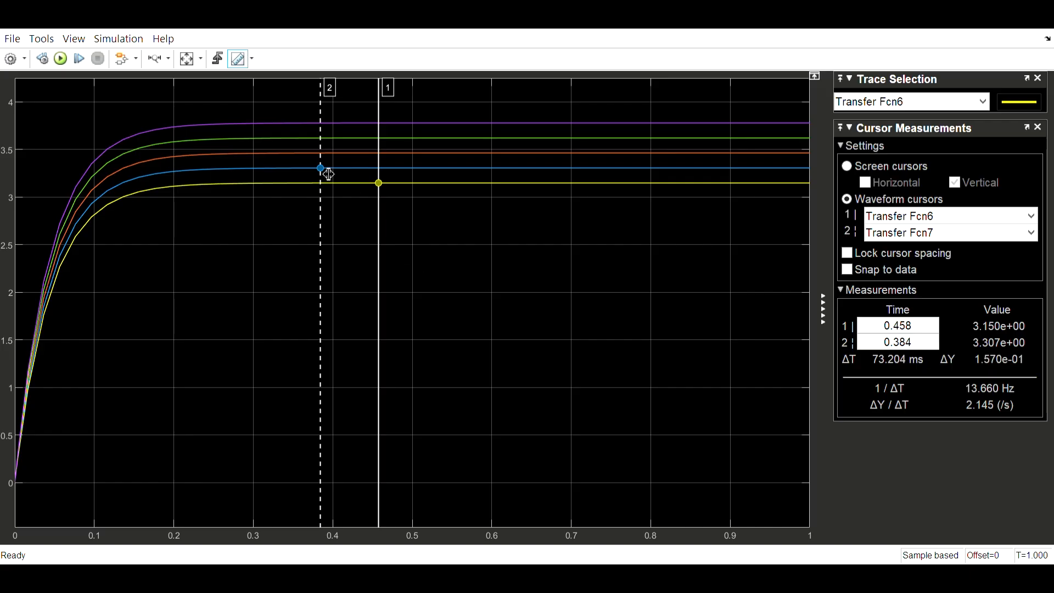
drag(323, 171, 328, 193)
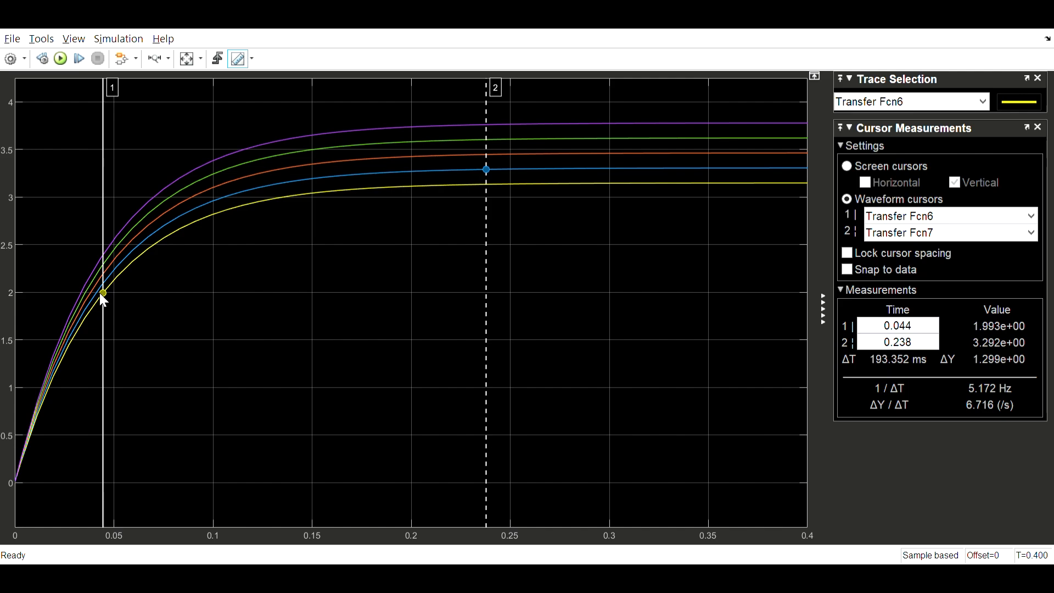
Step: Place cursor 1 on the rising part of the Transfer Fcn6 curve and fine-tune it to about 0.045 s
mouse_move(112, 296)
mouse_down()
mouse_move(136, 279)
mouse_move(124, 279)
mouse_move(180, 270)
mouse_move(126, 286)
mouse_up()
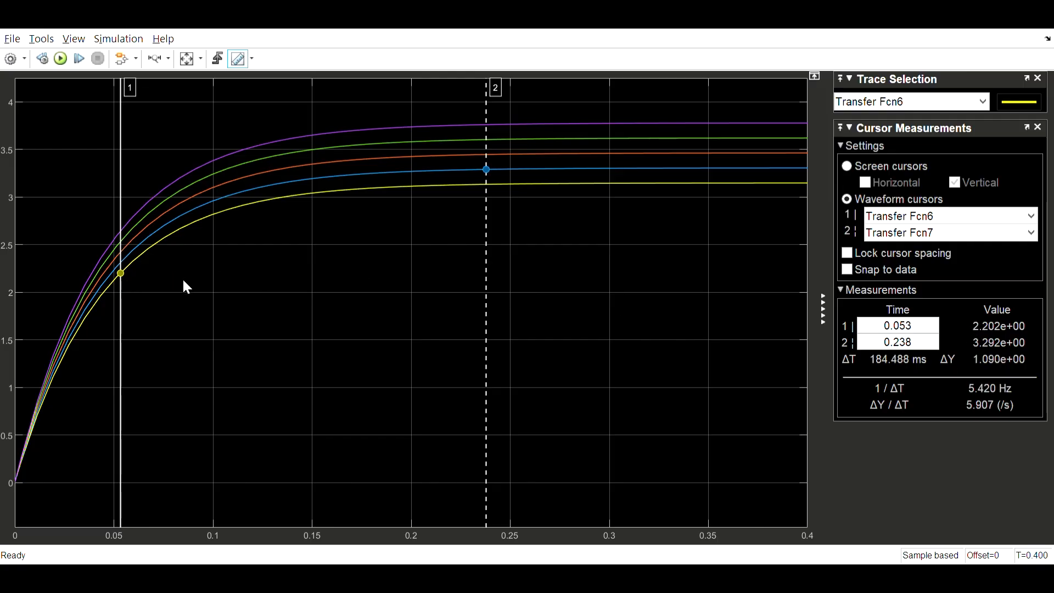
drag(123, 278, 109, 297)
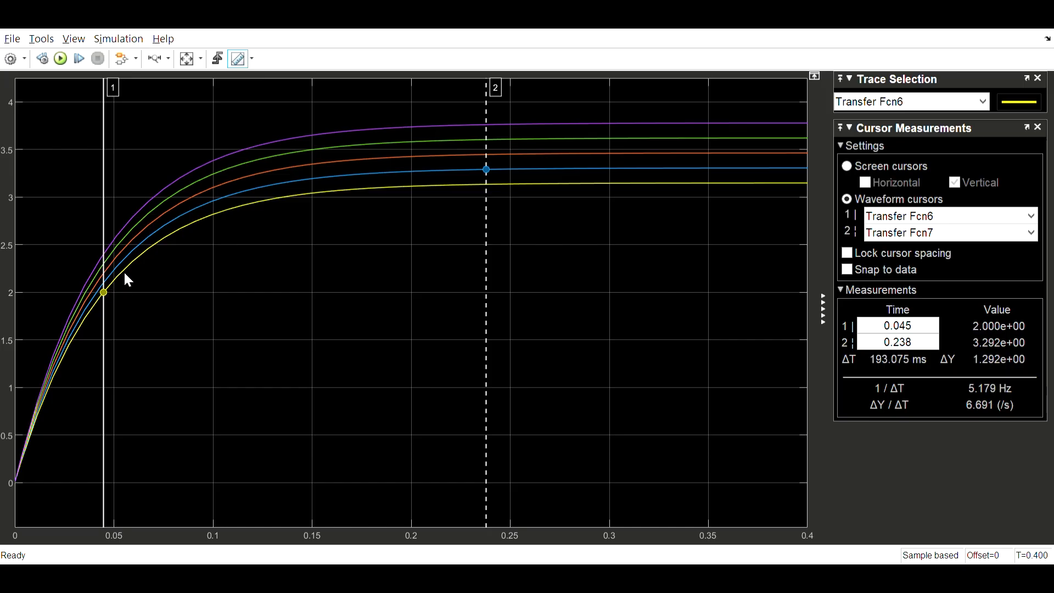
drag(104, 296, 106, 301)
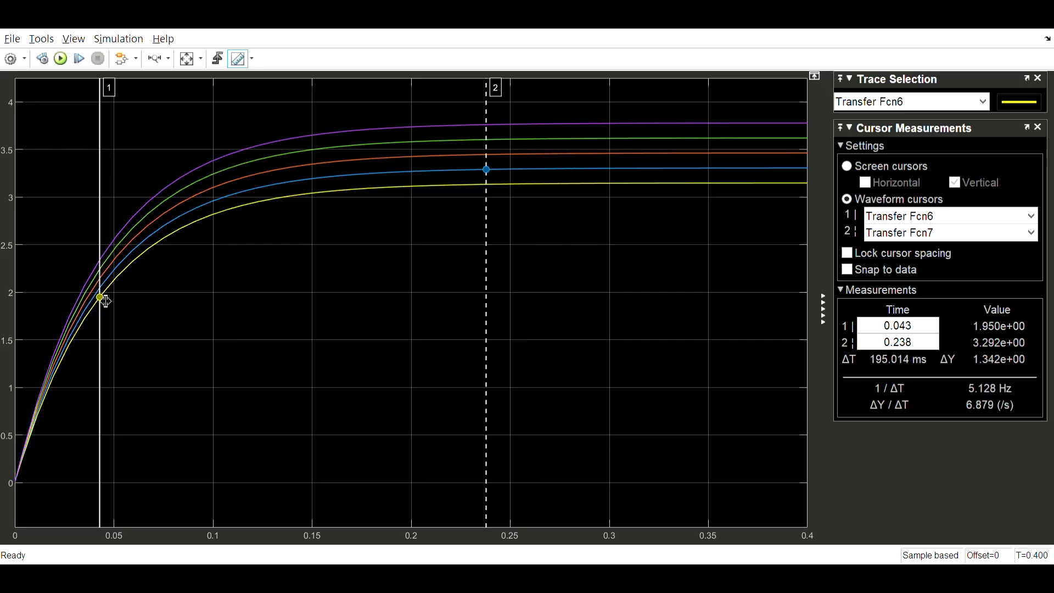
drag(106, 301, 105, 302)
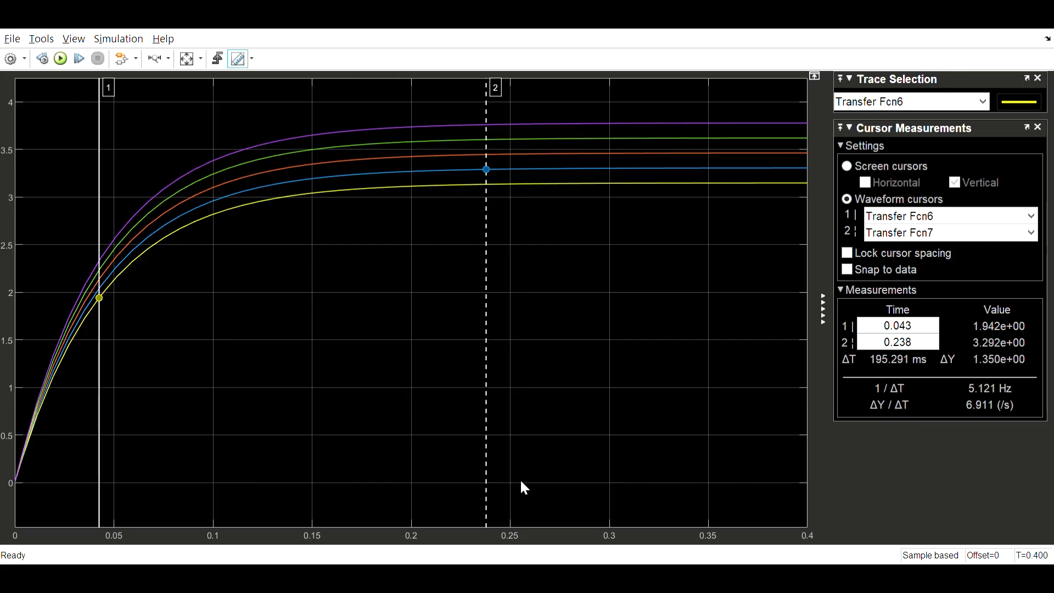
key(Right)
key(Right)
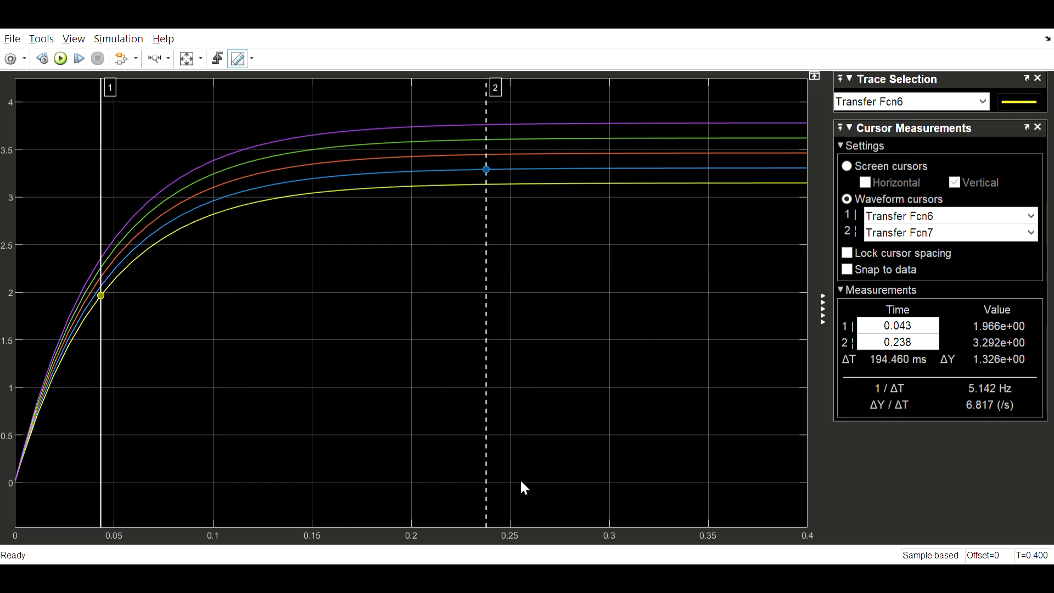
key(Right)
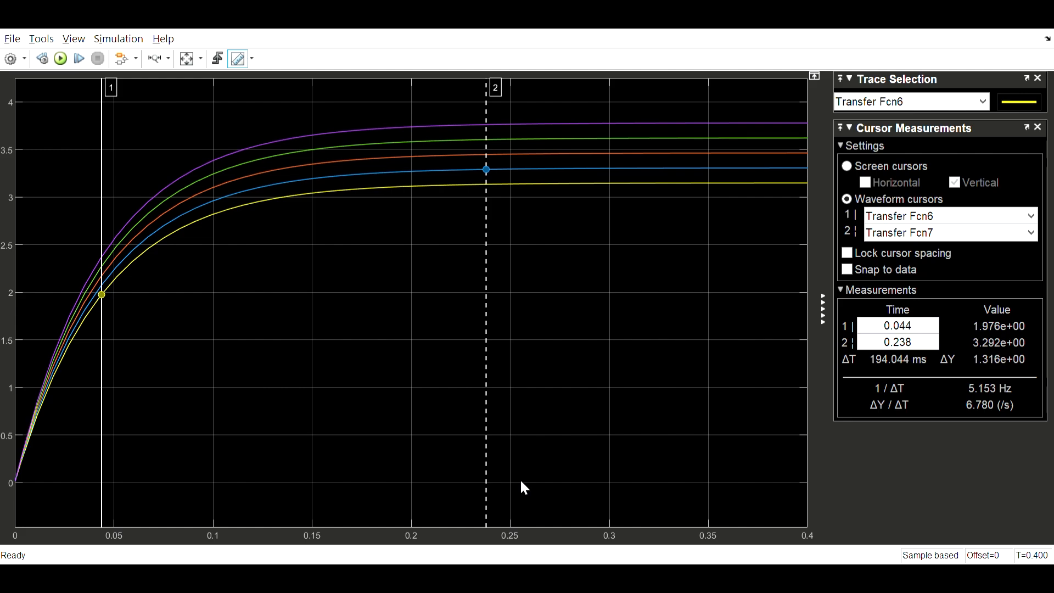
key(Right)
key(Right)
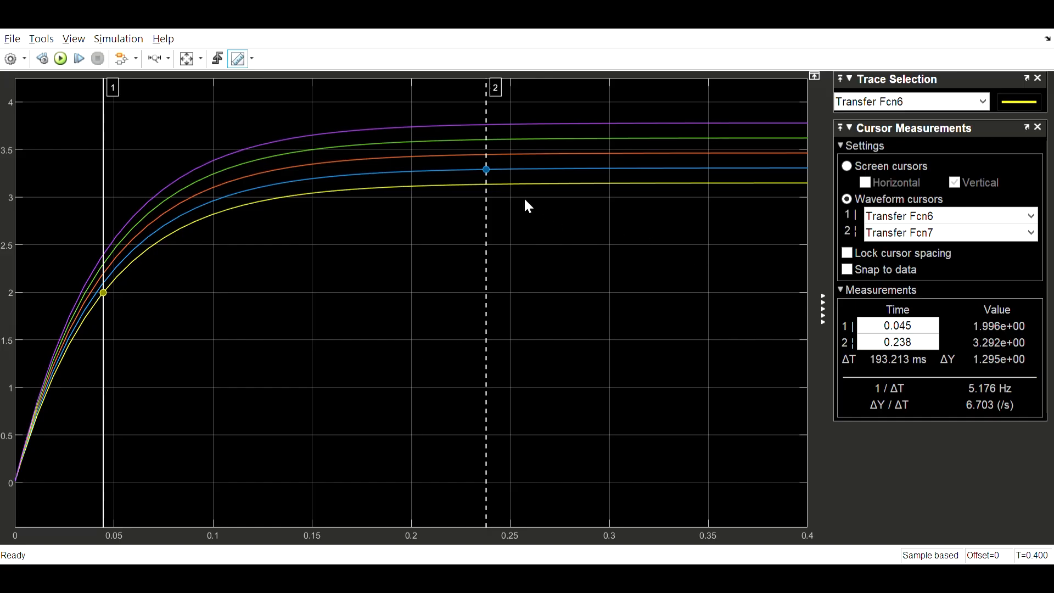
Step: Check the steady part of the Transfer Fcn7 curve with cursor 2, then align that cursor on the rise at about 0.045 s
drag(487, 172, 708, 195)
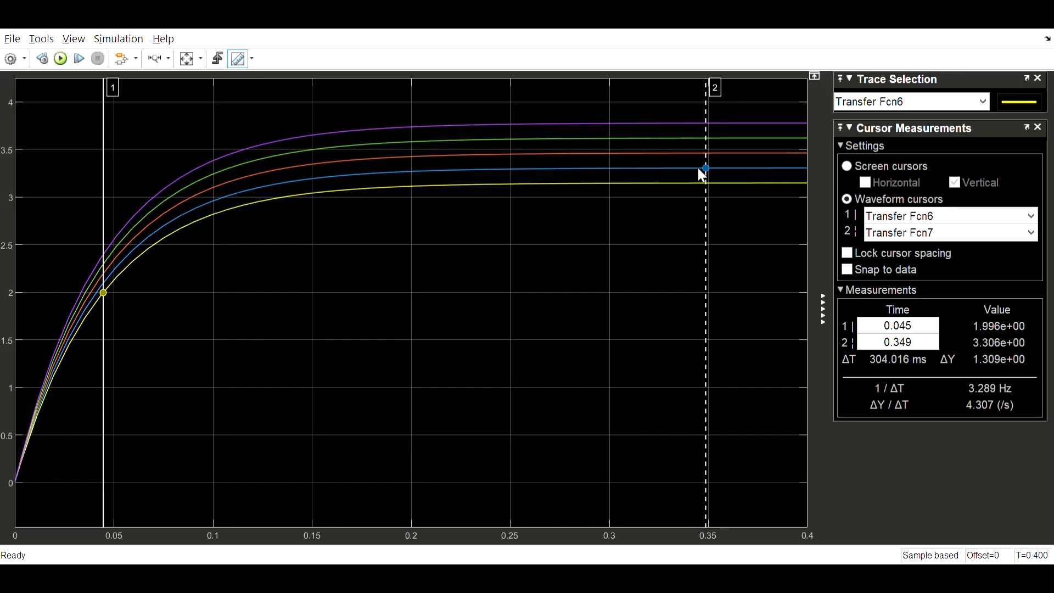
mouse_move(698, 169)
mouse_down()
mouse_move(369, 176)
mouse_move(193, 211)
mouse_move(107, 251)
mouse_up()
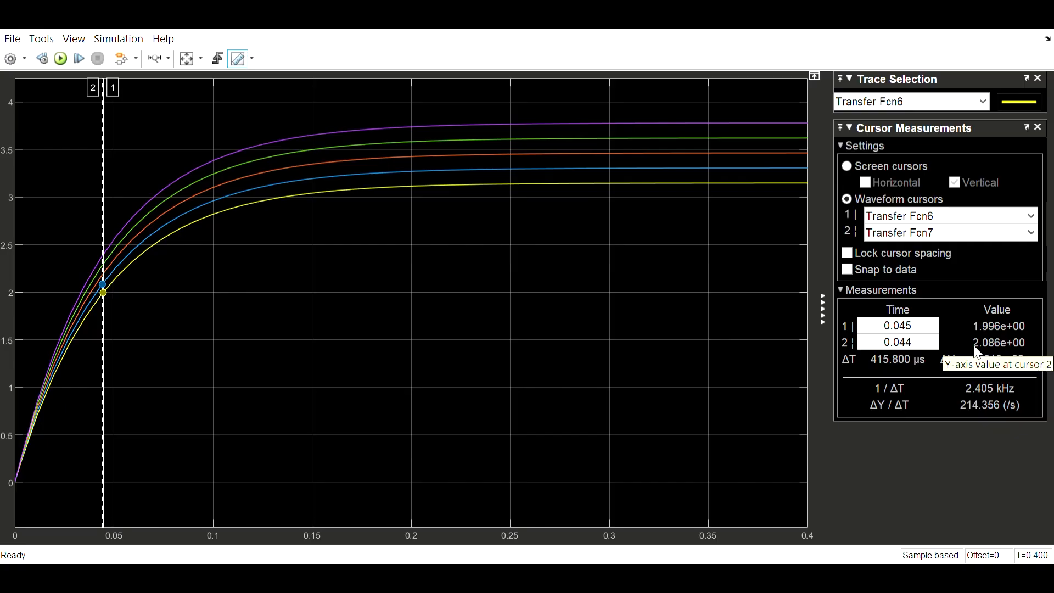
key(Right)
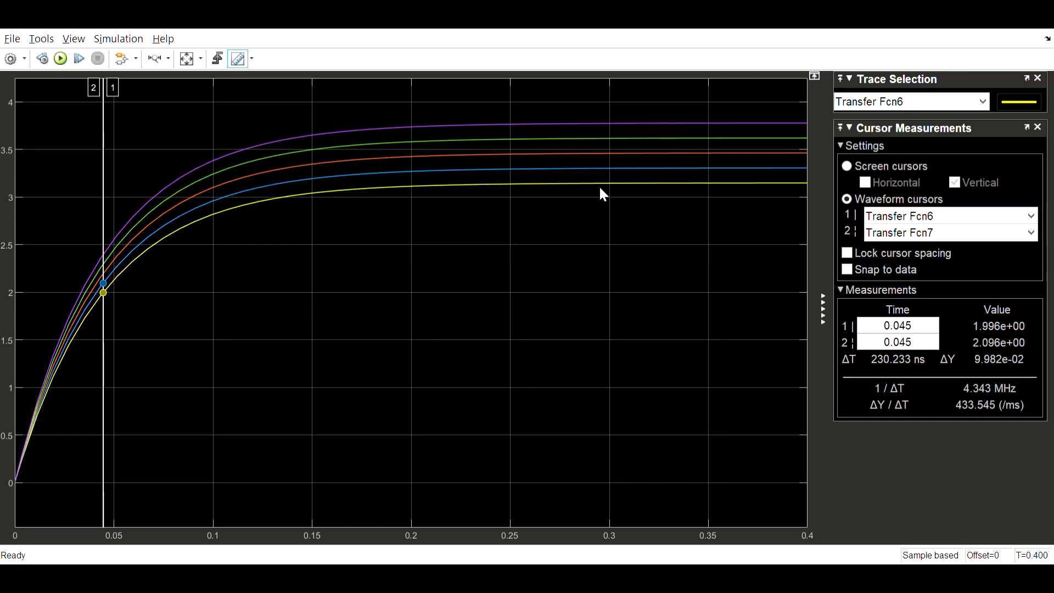
Step: Assign cursor 1 to Transfer Fcn8 and place it on the rising part of that curve at about 0.044 s
click(1031, 216)
click(961, 258)
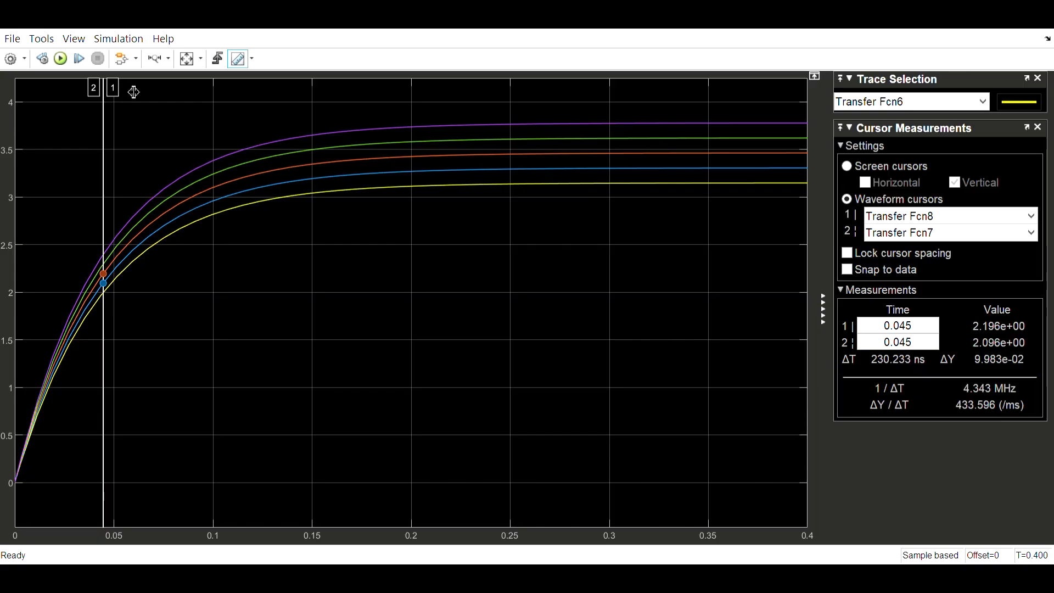
drag(112, 88, 137, 94)
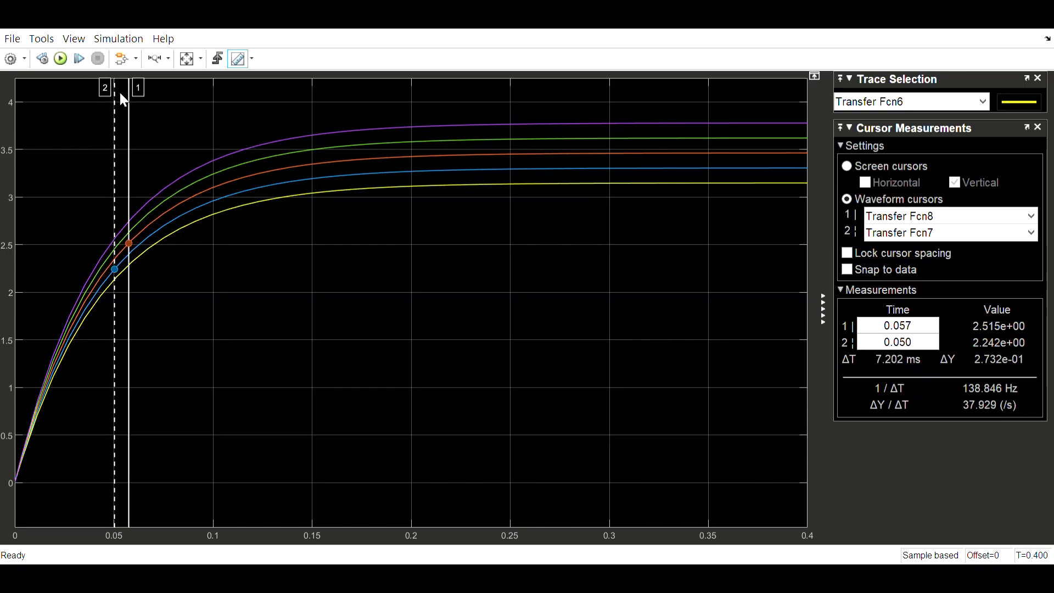
drag(133, 248, 110, 259)
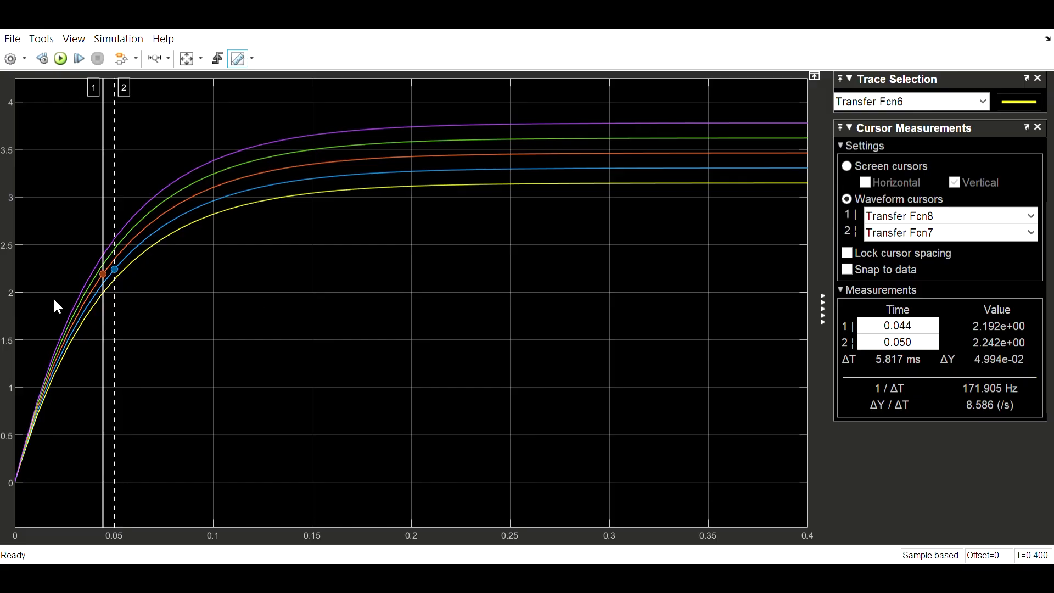
drag(110, 280, 108, 285)
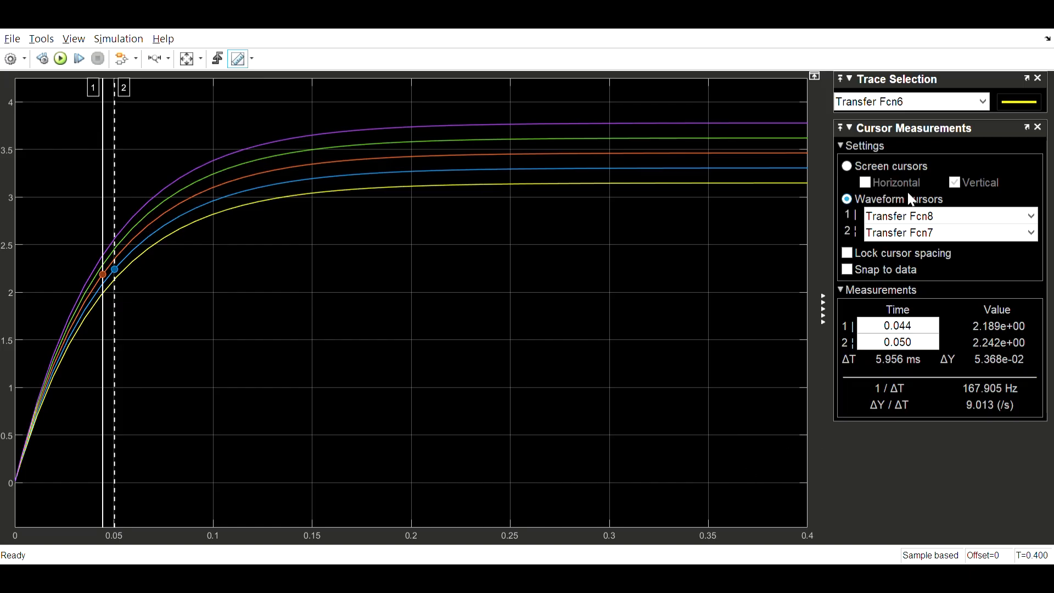
Step: Assign cursor 2 to Transfer Fcn9 and place it on the rising part of that curve at about 0.044 s
click(934, 292)
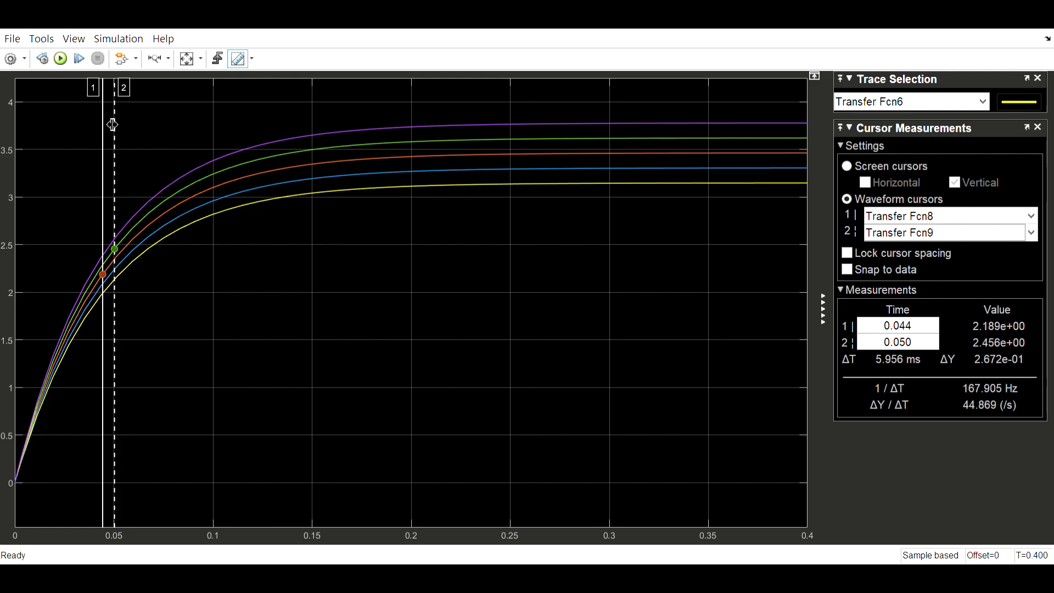
mouse_move(122, 94)
mouse_down()
mouse_move(125, 236)
mouse_move(145, 237)
mouse_move(102, 258)
mouse_up()
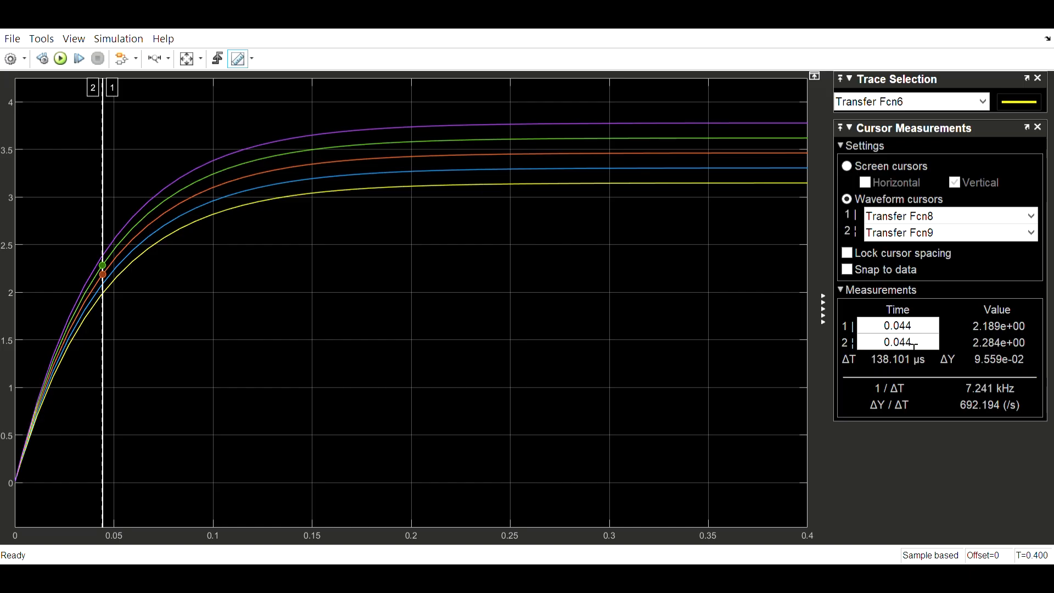
drag(923, 345, 885, 346)
click(556, 482)
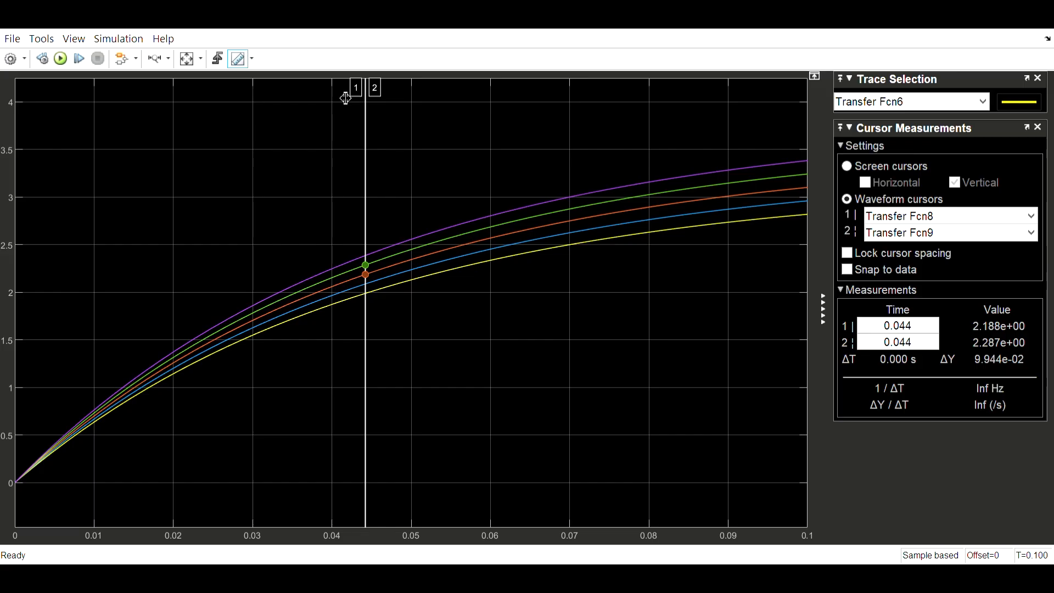
Step: On the 0.1 s response plot, reposition cursor 1 on the Transfer Fcn8 curve and fine-tune it to about 0.044 s
drag(346, 98, 443, 285)
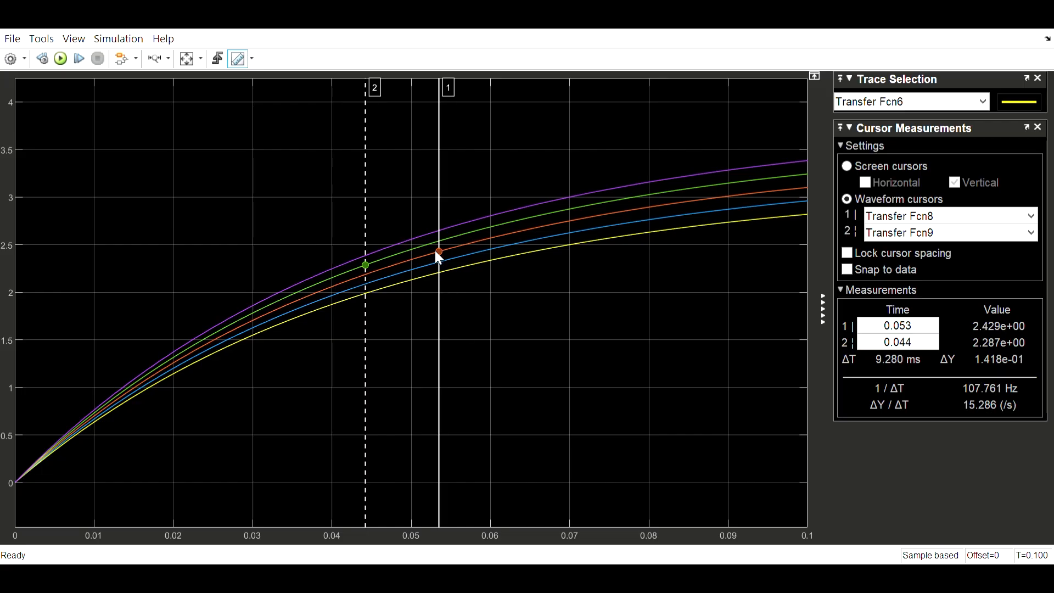
drag(448, 258, 370, 270)
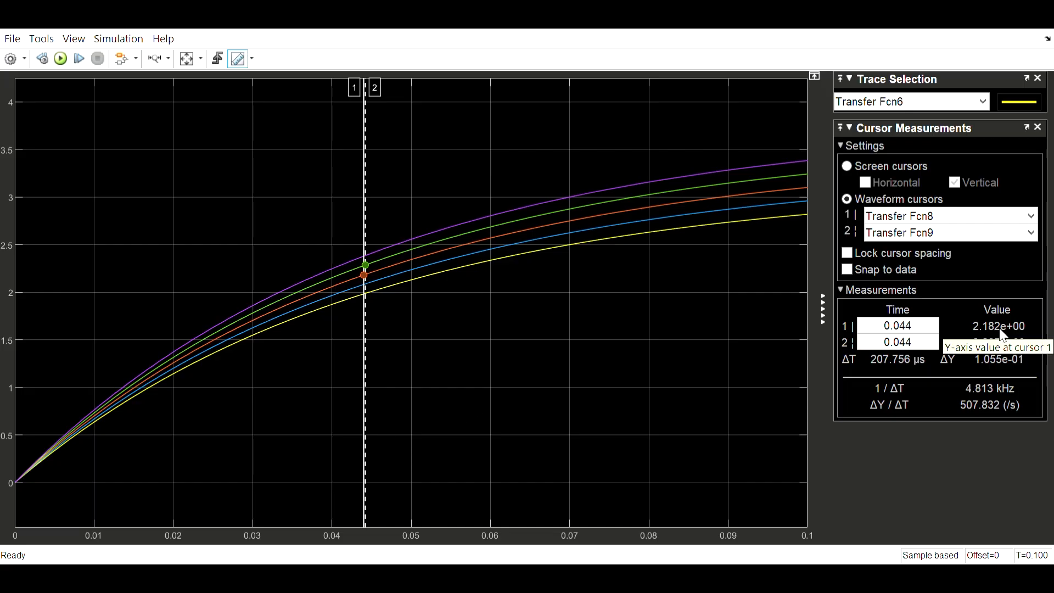
key(Right)
key(Right)
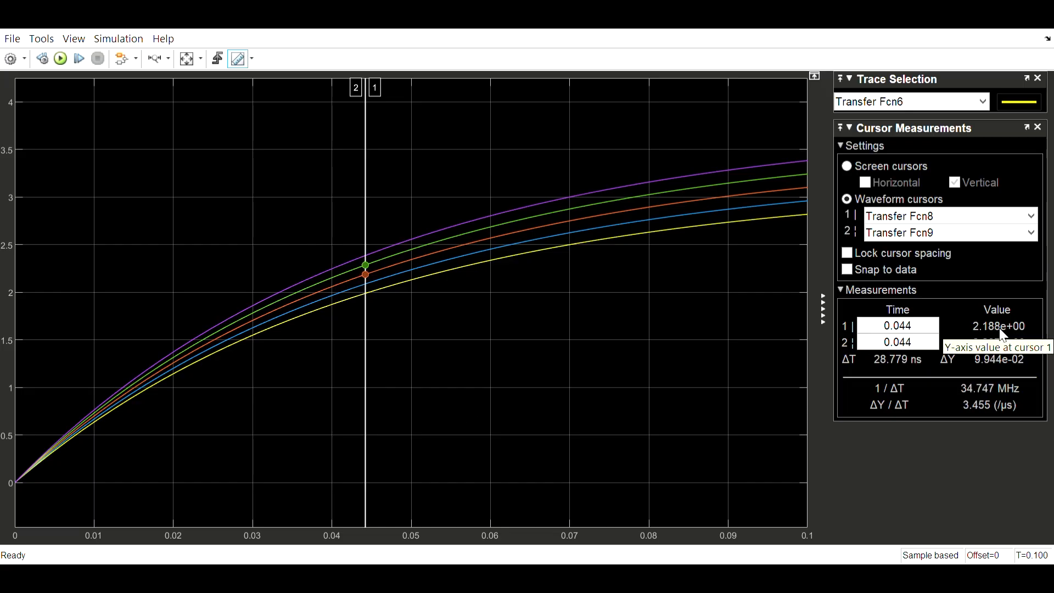